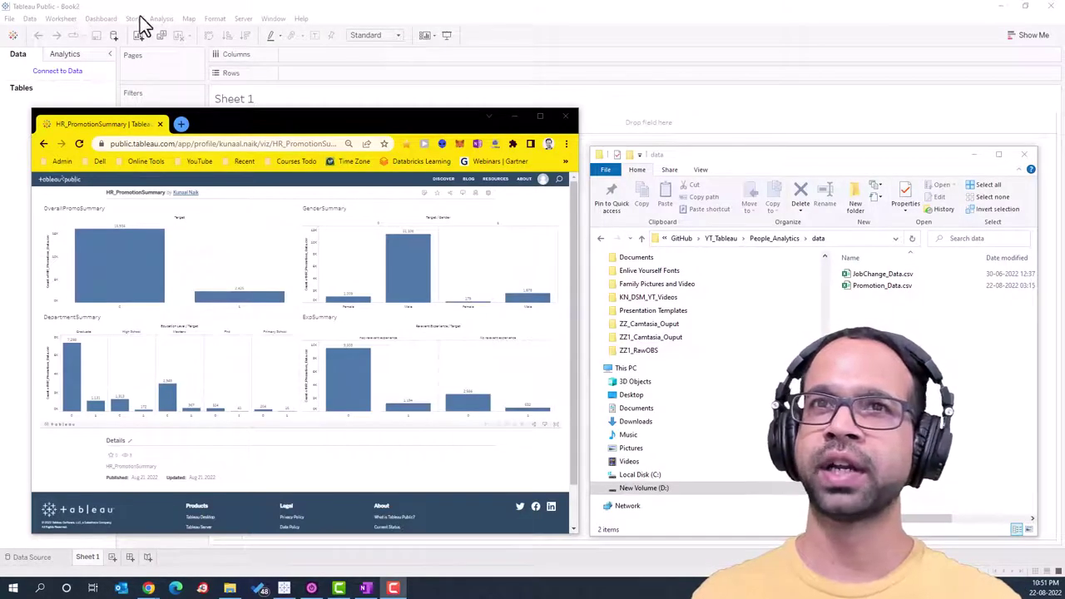
left_click(862, 313)
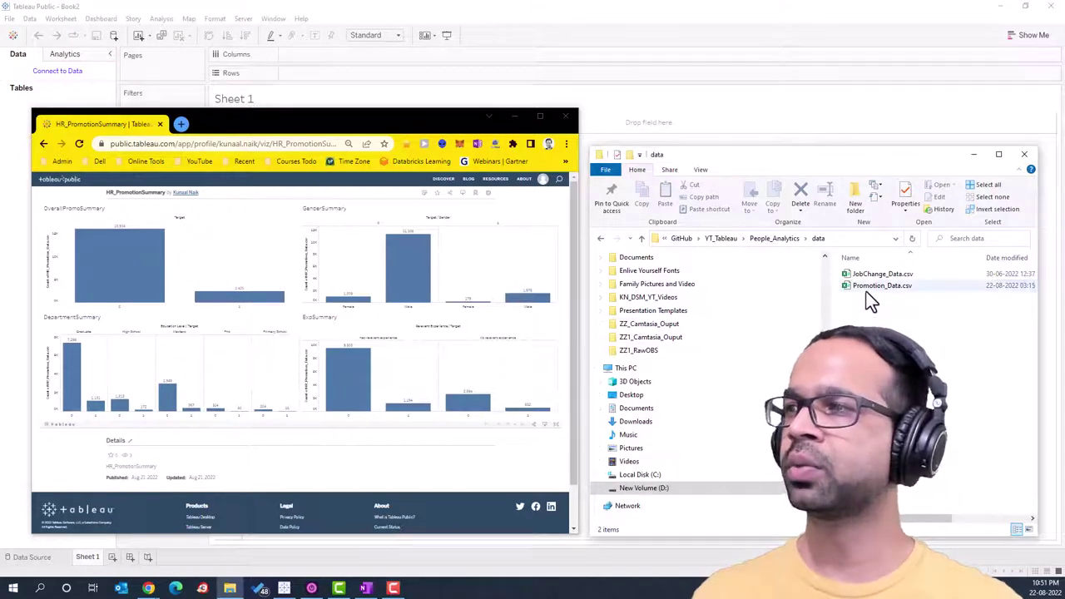
left_click(869, 287)
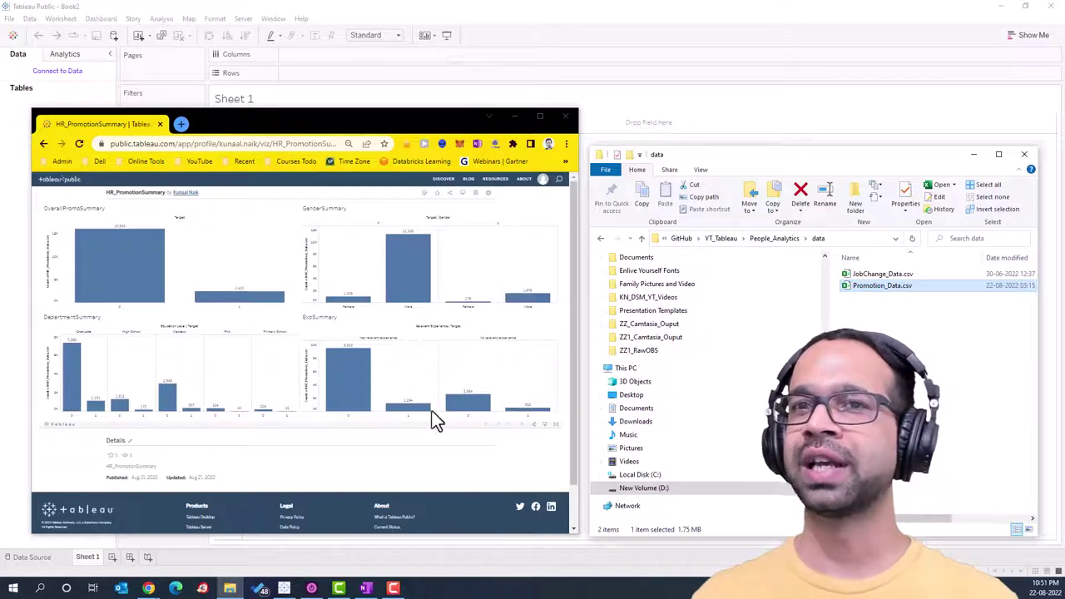
mouse_move(110, 243)
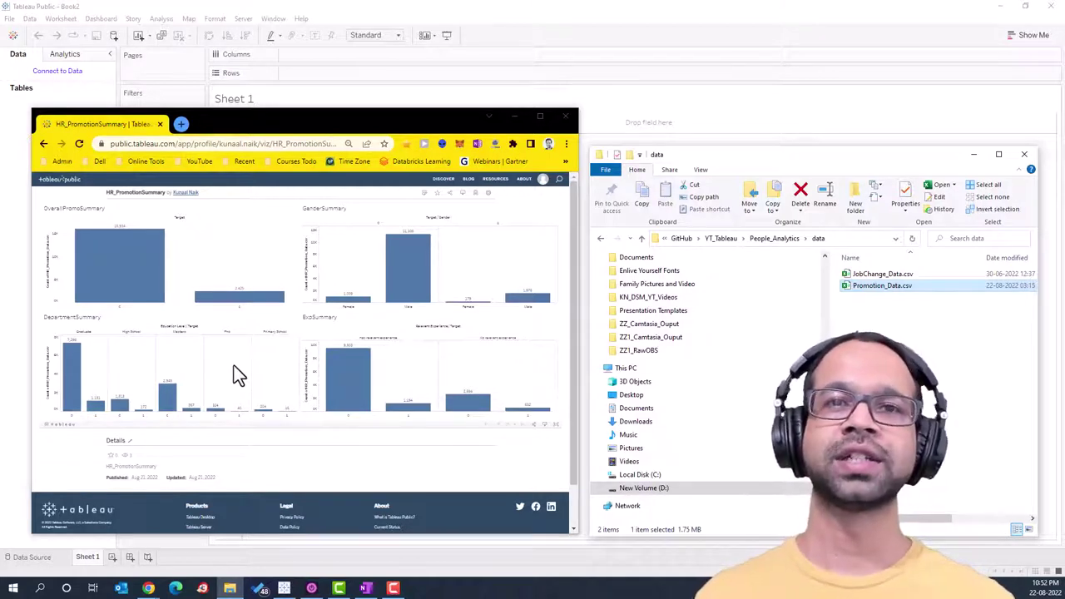
Step: Switch to Tableau Public and connect to the text file Promotion_Data.csv in the People_Analytics data folder
left_click(349, 10)
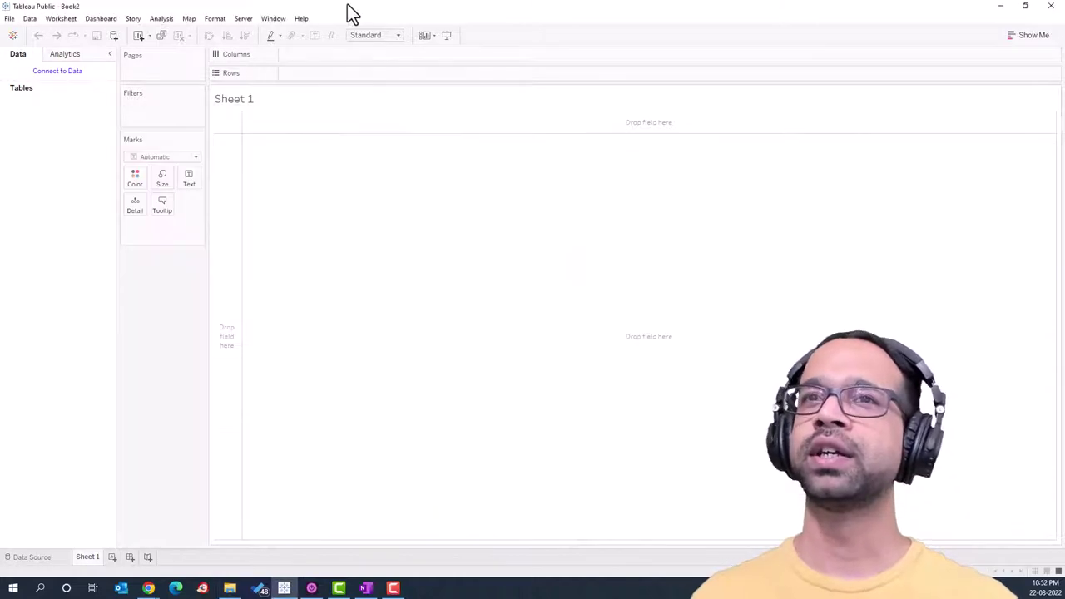
left_click(71, 72)
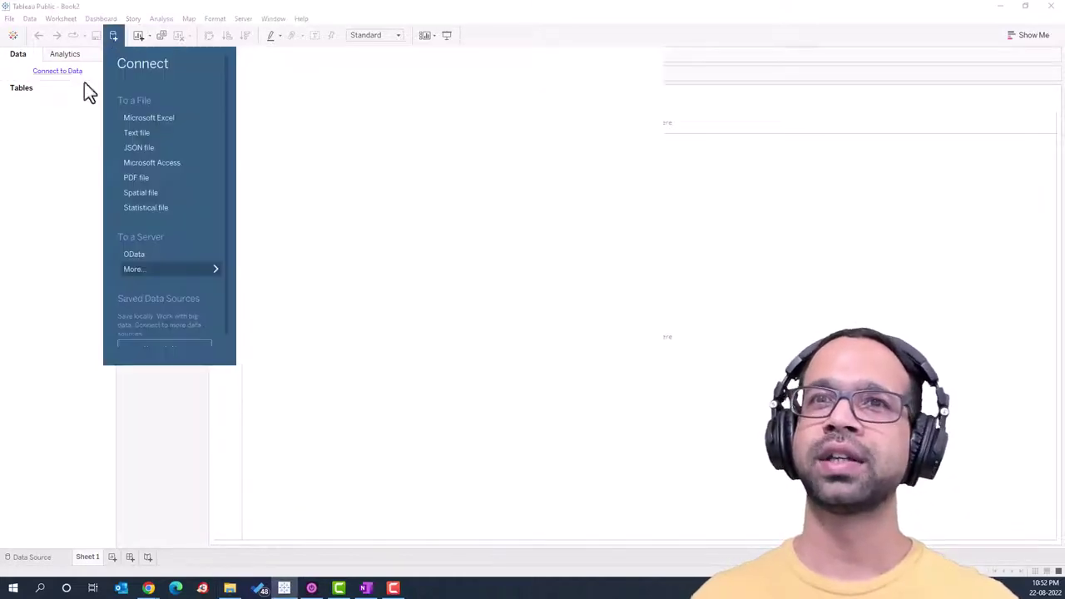
left_click(161, 133)
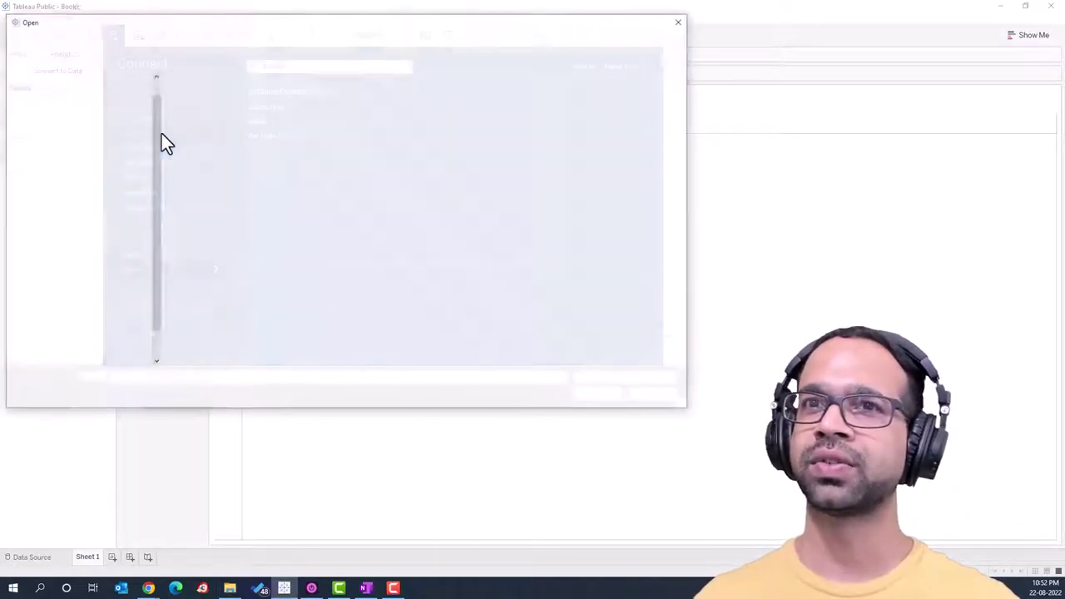
left_click_drag(267, 23, 487, 137)
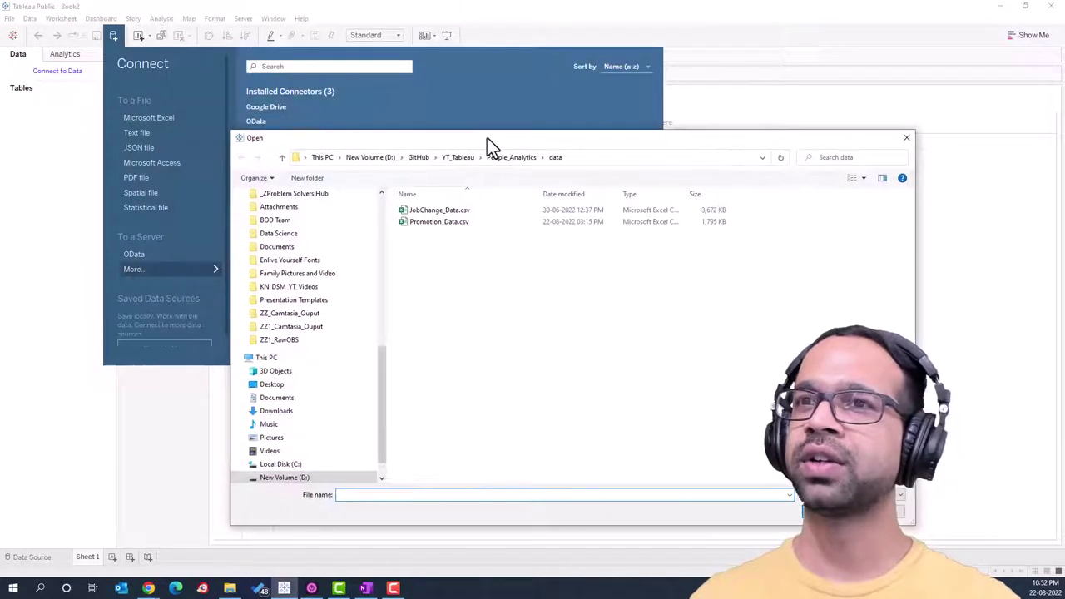
left_click(459, 223)
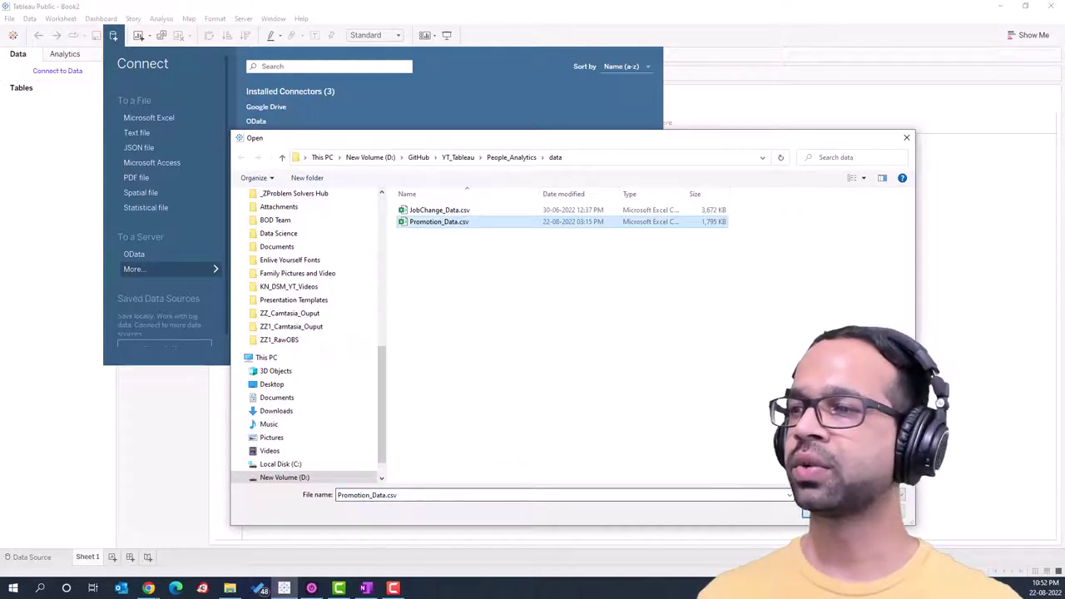
left_click(807, 511)
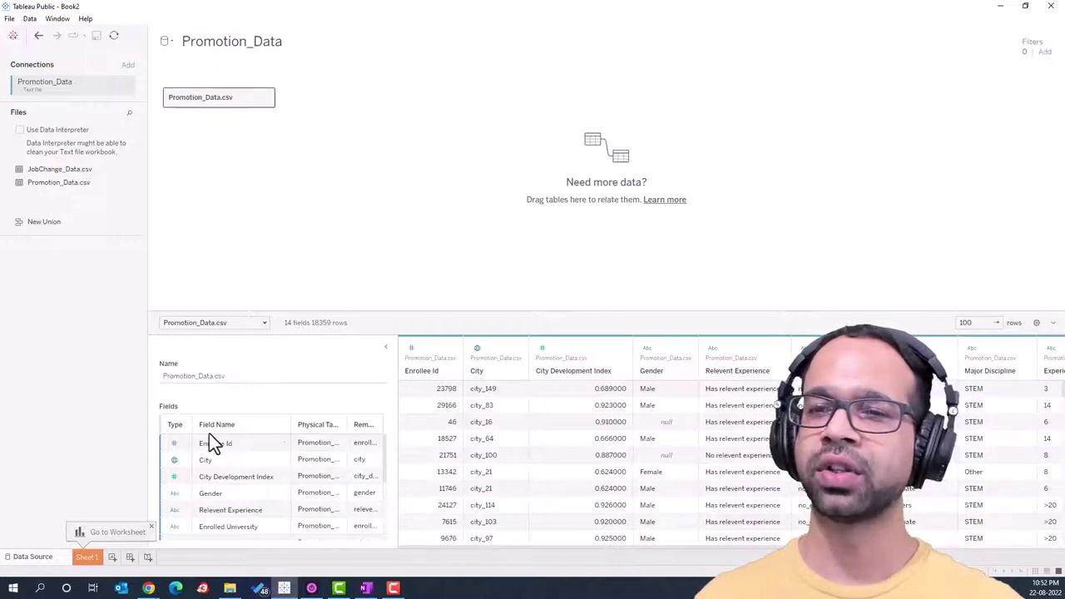
Step: Examine the field list and the data preview columns of Promotion_Data, from Enrollee Id through Promotion
scroll(214, 466, "down", 1)
scroll(229, 512, "up", 1)
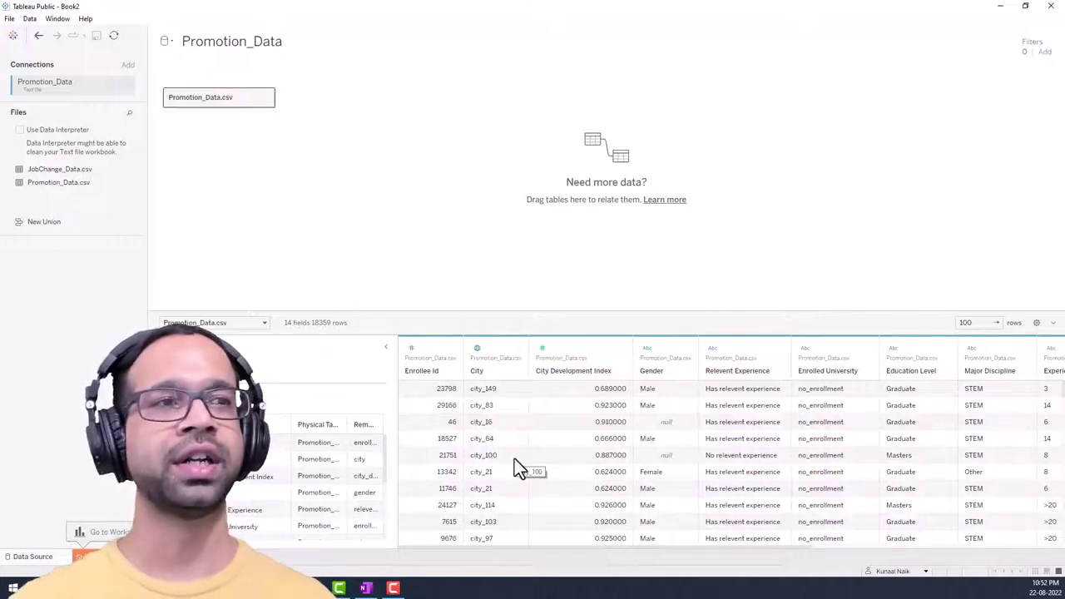
left_click(413, 352)
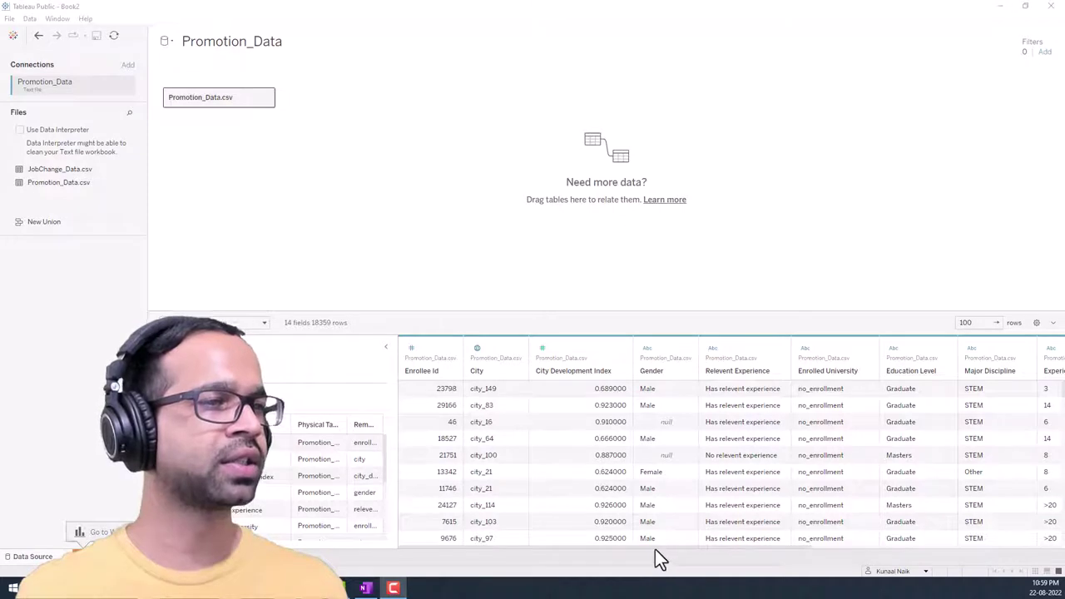
left_click_drag(785, 546, 1052, 550)
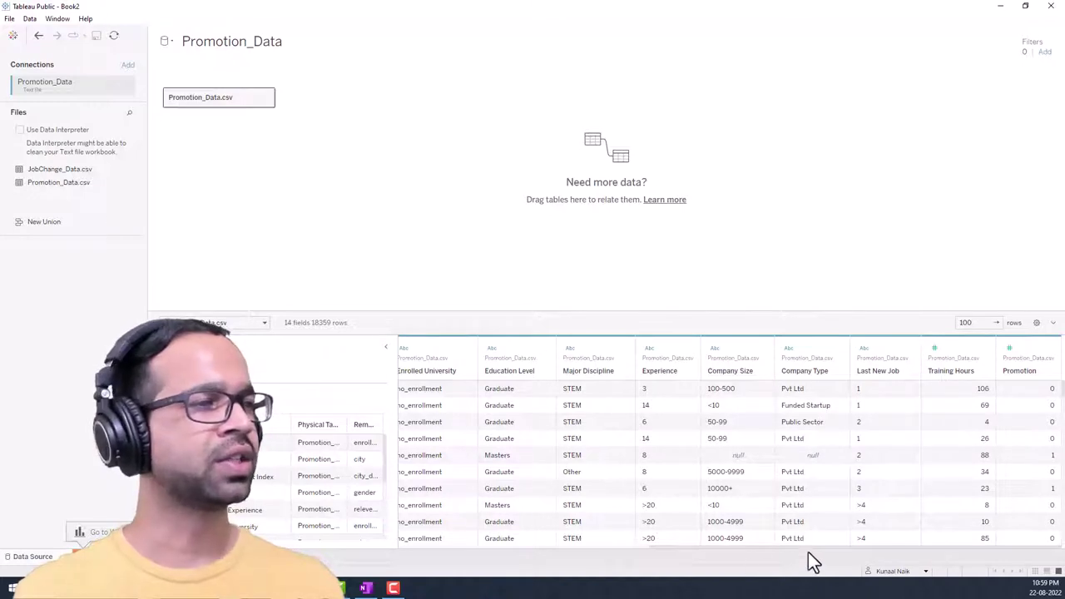
left_click_drag(805, 548, 550, 550)
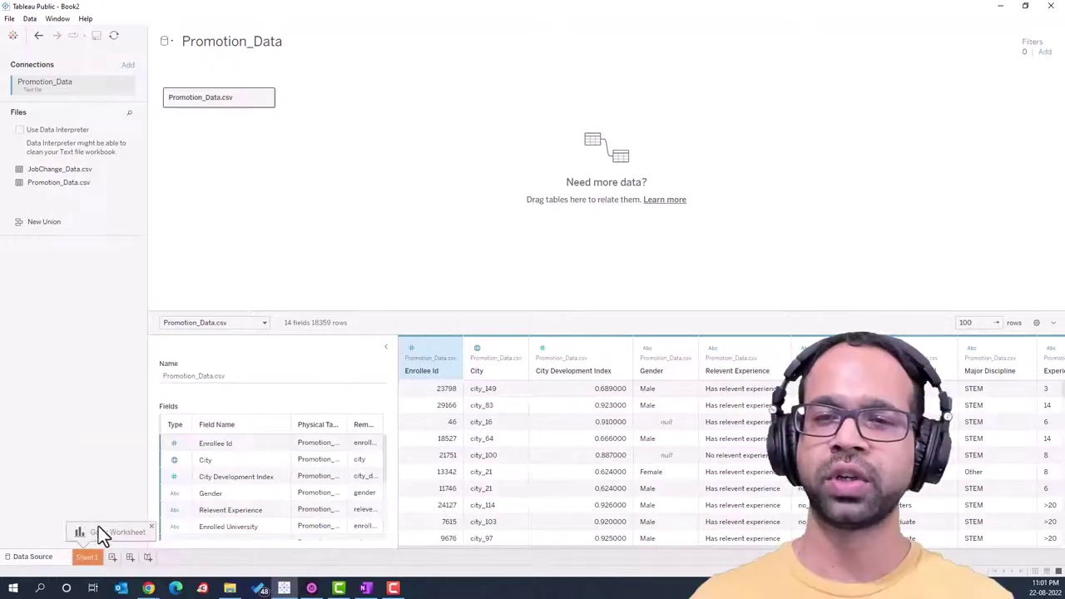
Step: Open Sheet 1 and place the Promotion field on Rows
left_click(86, 557)
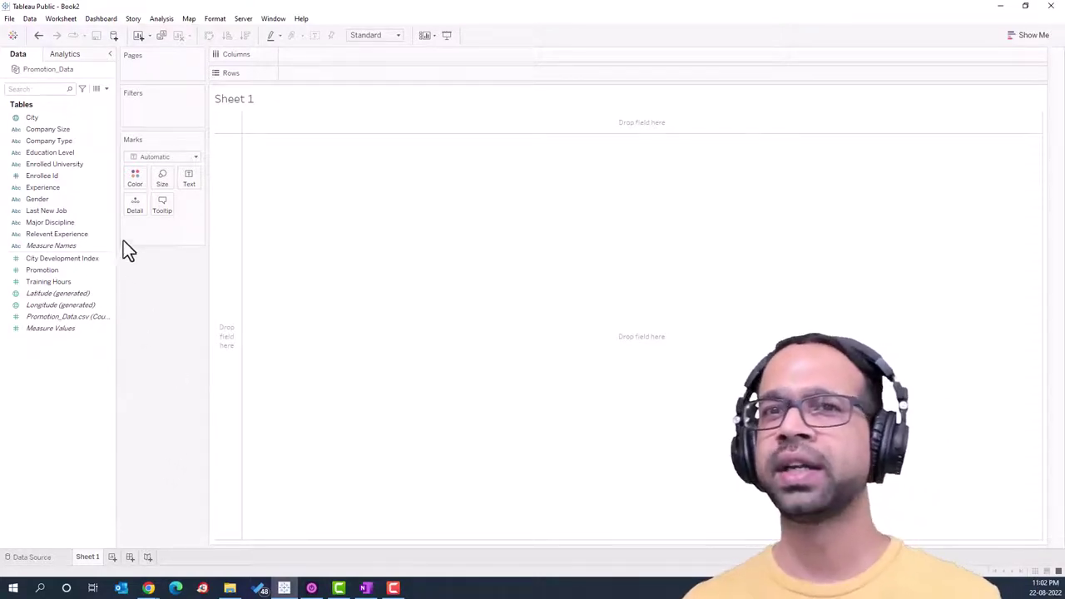
left_click(75, 272)
left_click_drag(57, 277, 333, 74)
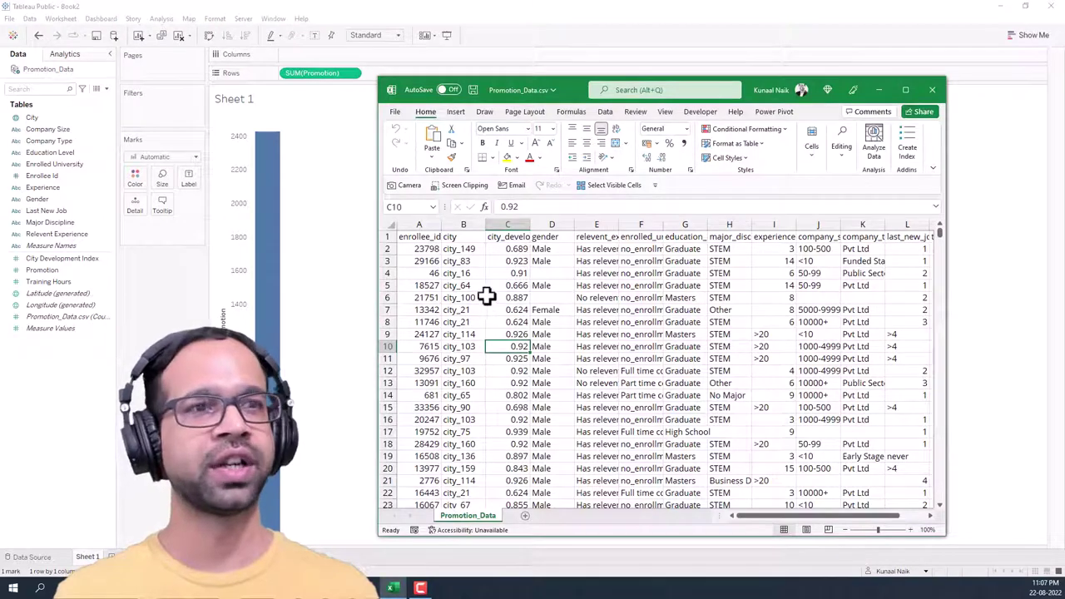
Step: In Excel, insert a PivotTable based on the Promotion_Data range into a new worksheet
left_click(482, 297)
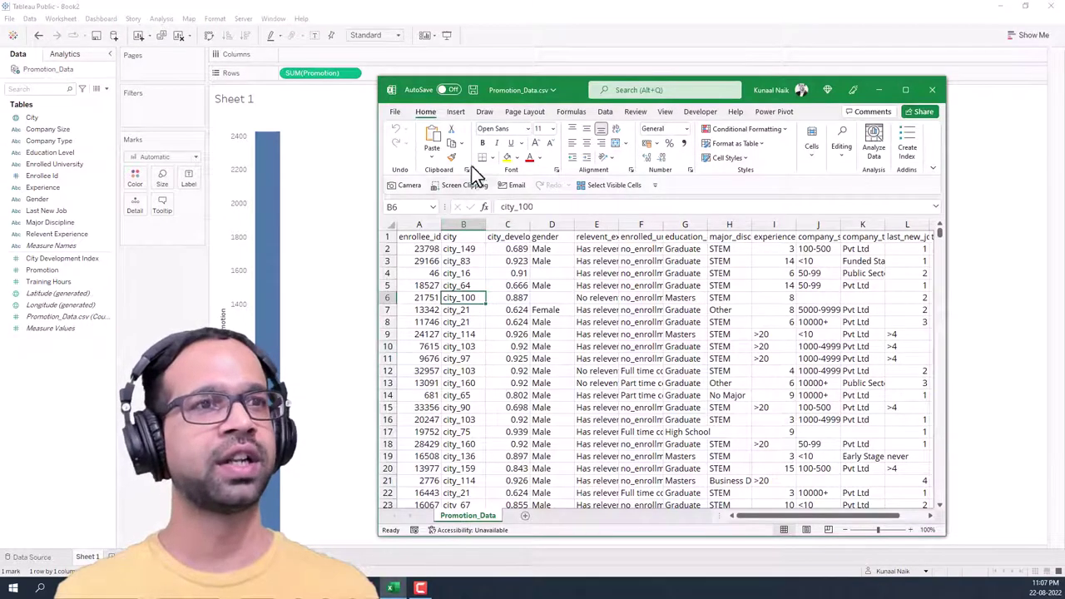
left_click(457, 113)
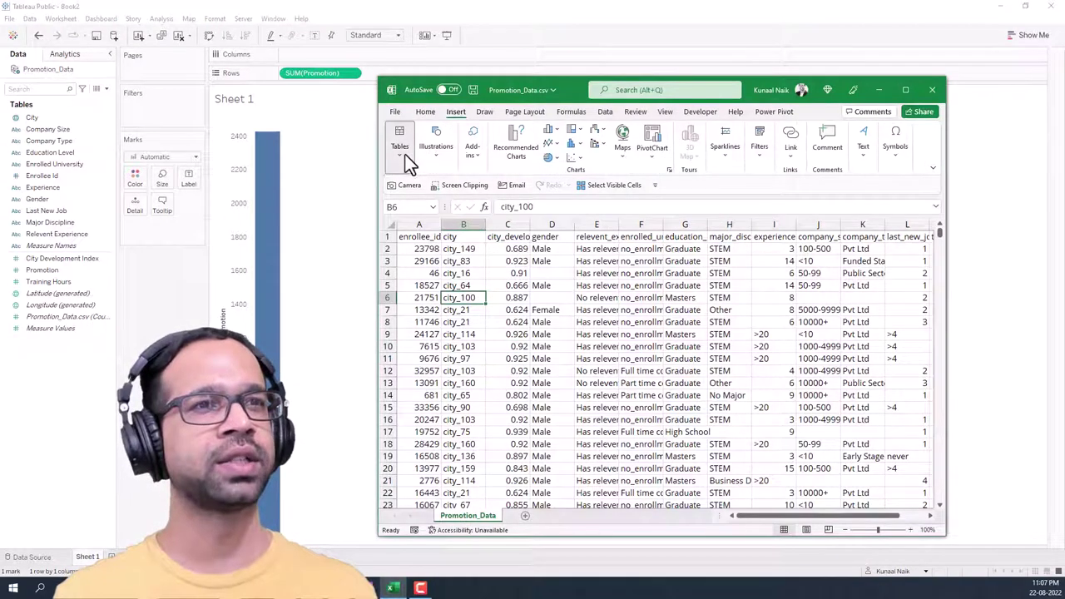
left_click(405, 154)
left_click(408, 188)
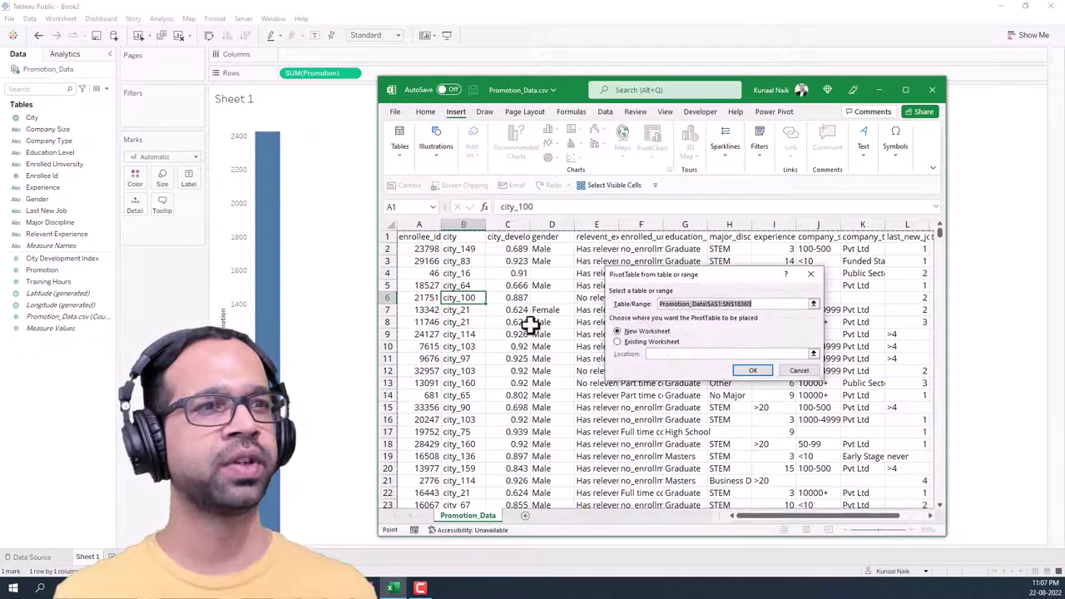
left_click(752, 371)
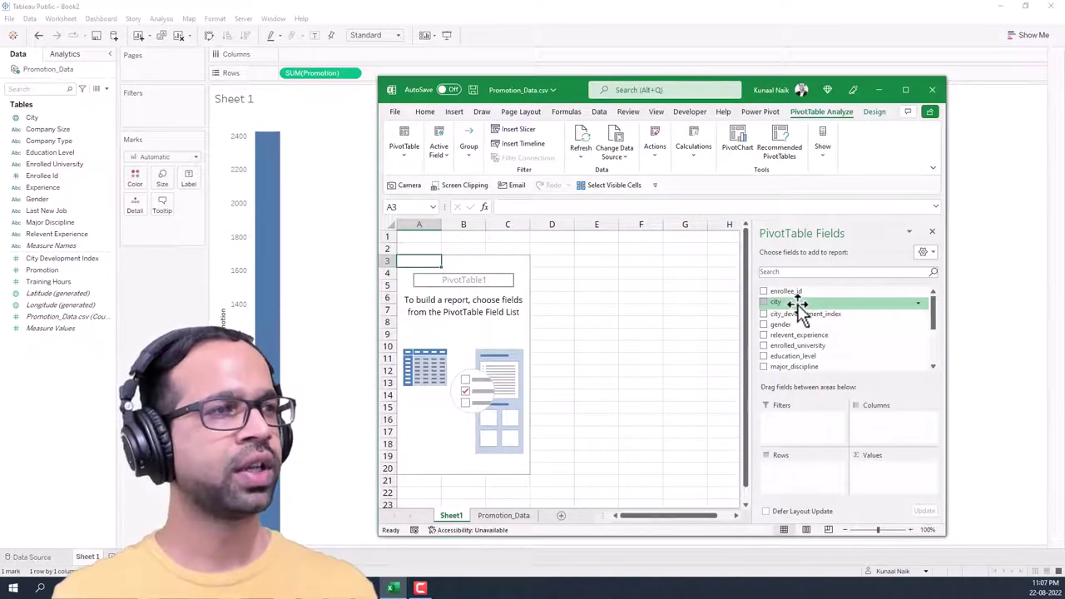
Step: Put promotion in the PivotTable's rows and enrollee_id in its values, summarized by Count
scroll(796, 325, "down", 3)
left_click_drag(786, 351, 807, 483)
scroll(785, 312, "up", 5)
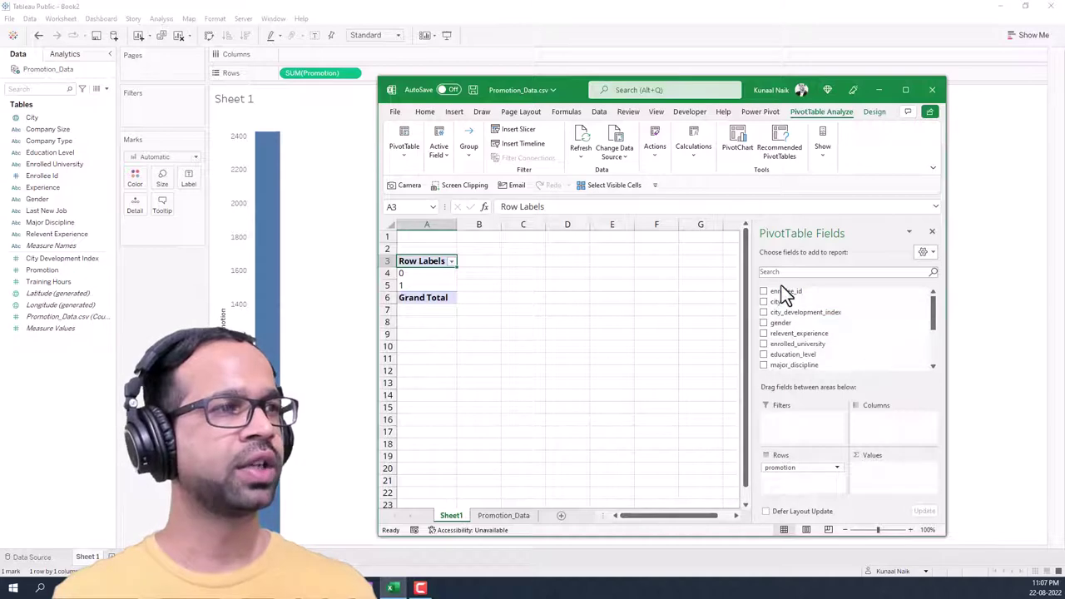
left_click_drag(783, 293, 910, 463)
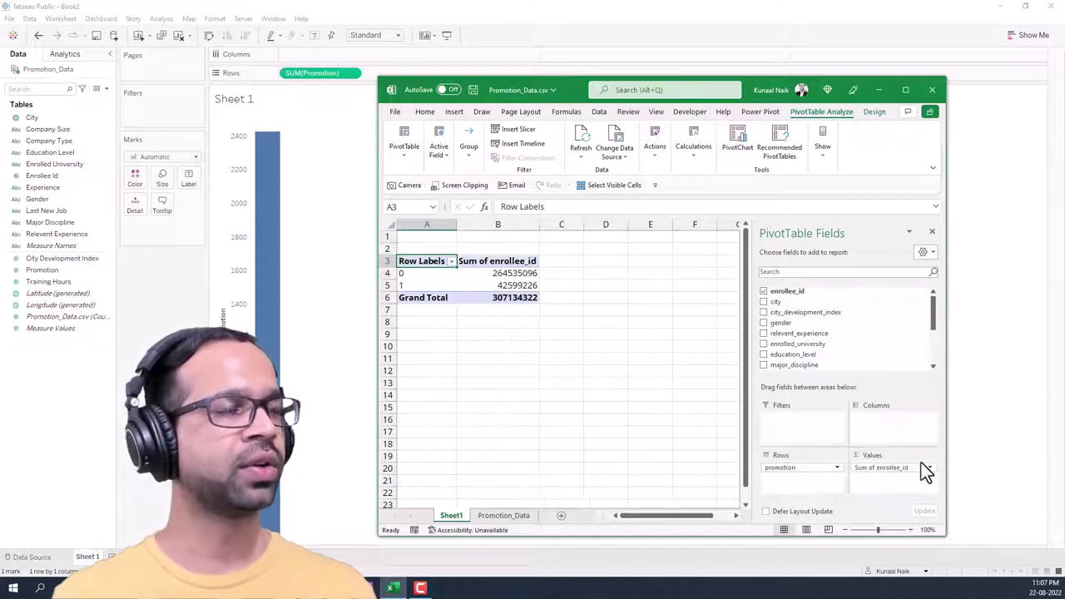
left_click(924, 467)
left_click(886, 457)
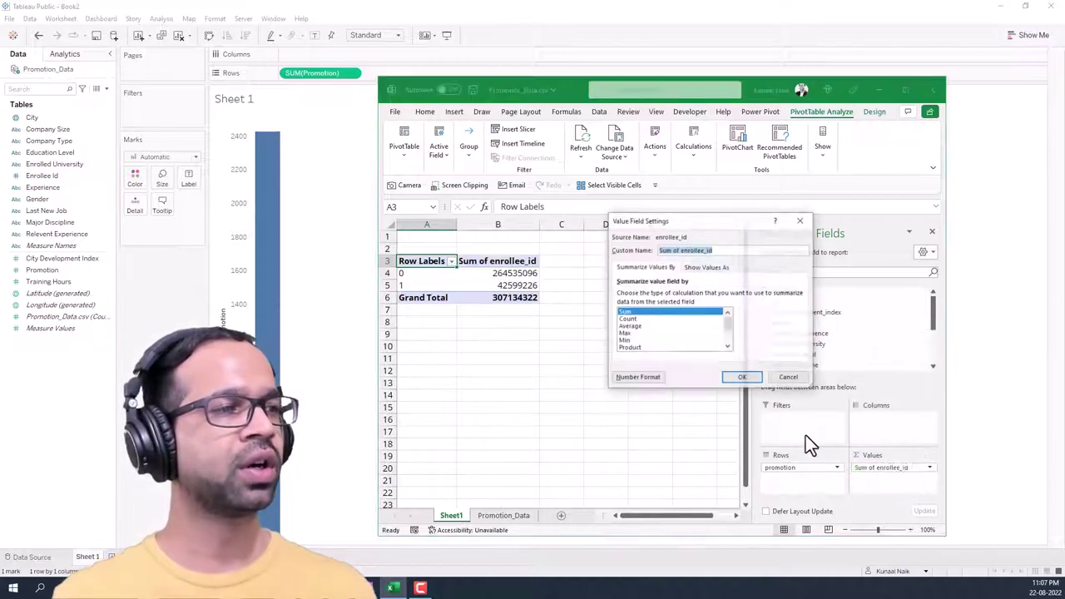
left_click(630, 319)
left_click(743, 377)
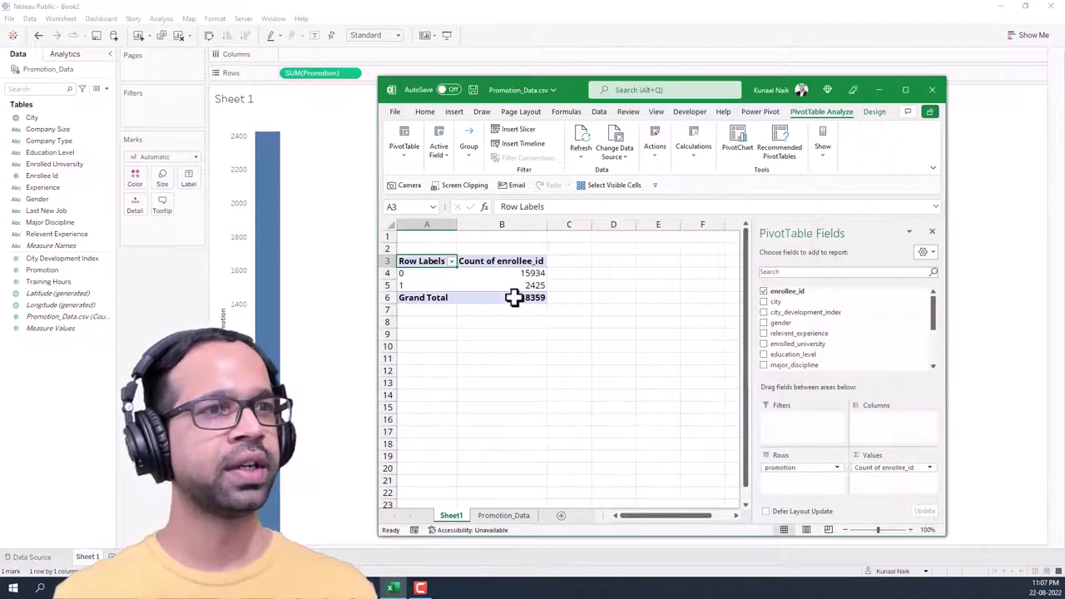
Step: Review the PivotTable's enrollee count for promotion value 1 and the grand total
mouse_move(440, 274)
left_mouse_down()
mouse_move(503, 274)
mouse_move(443, 283)
left_mouse_up()
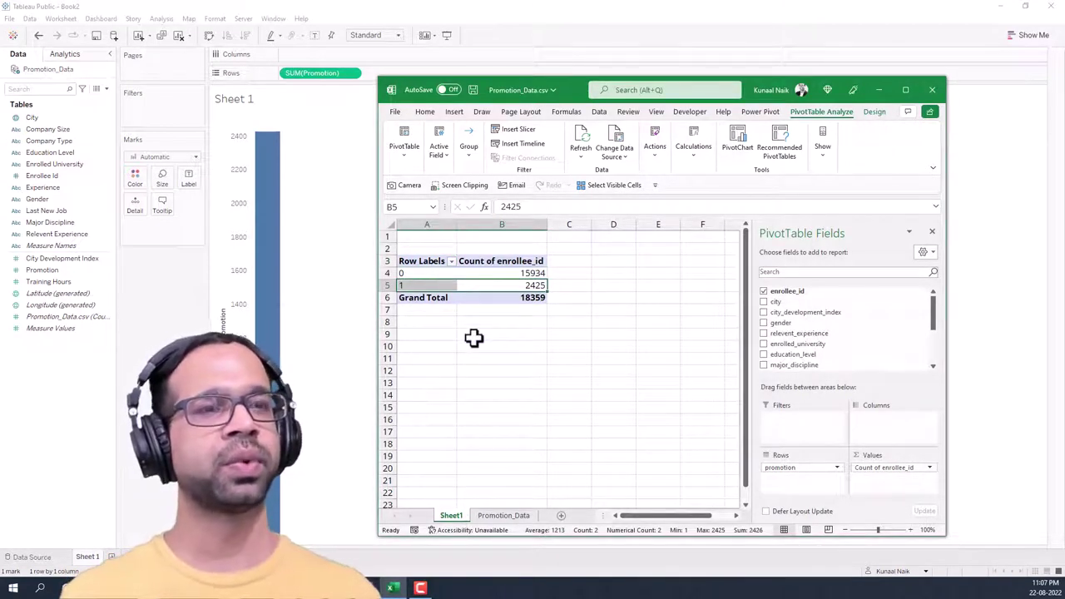
left_click(528, 299)
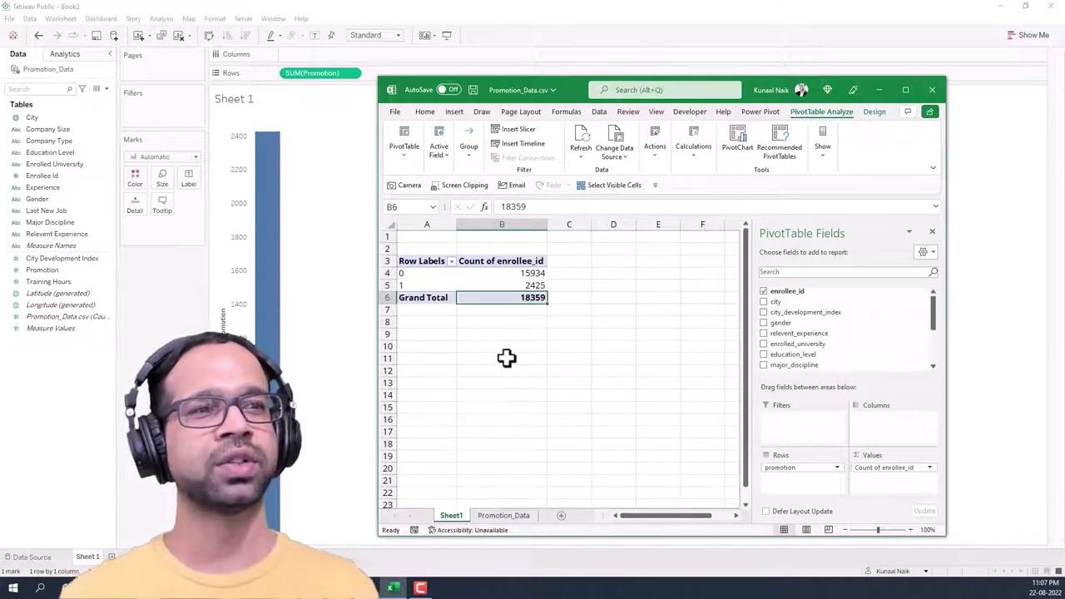
left_click(507, 358)
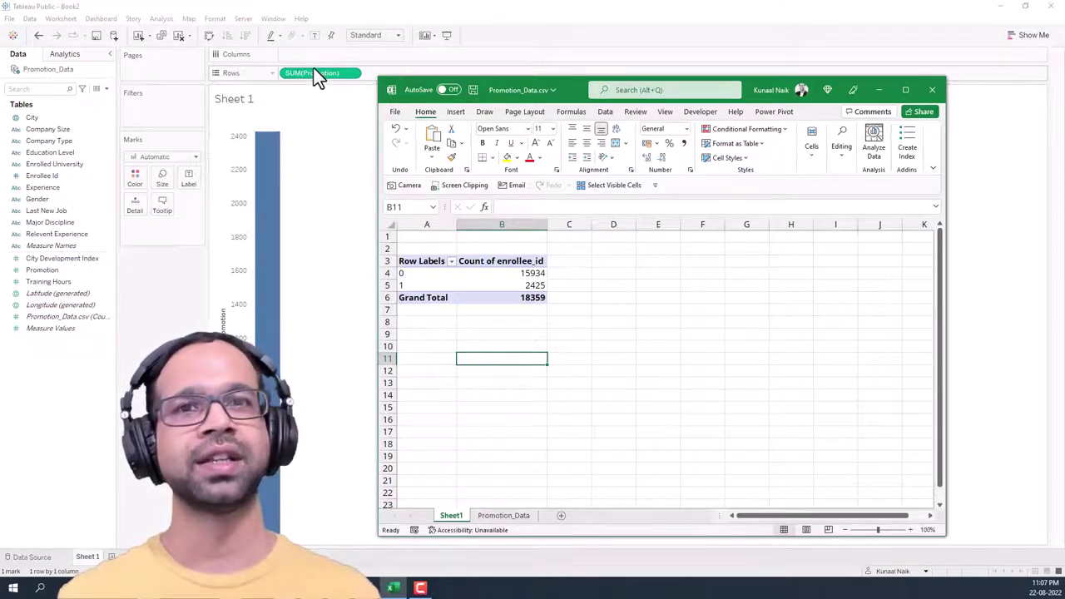
Step: Switch back to Tableau Public and change the Promotion field on Rows to a discrete dimension
left_click(167, 293)
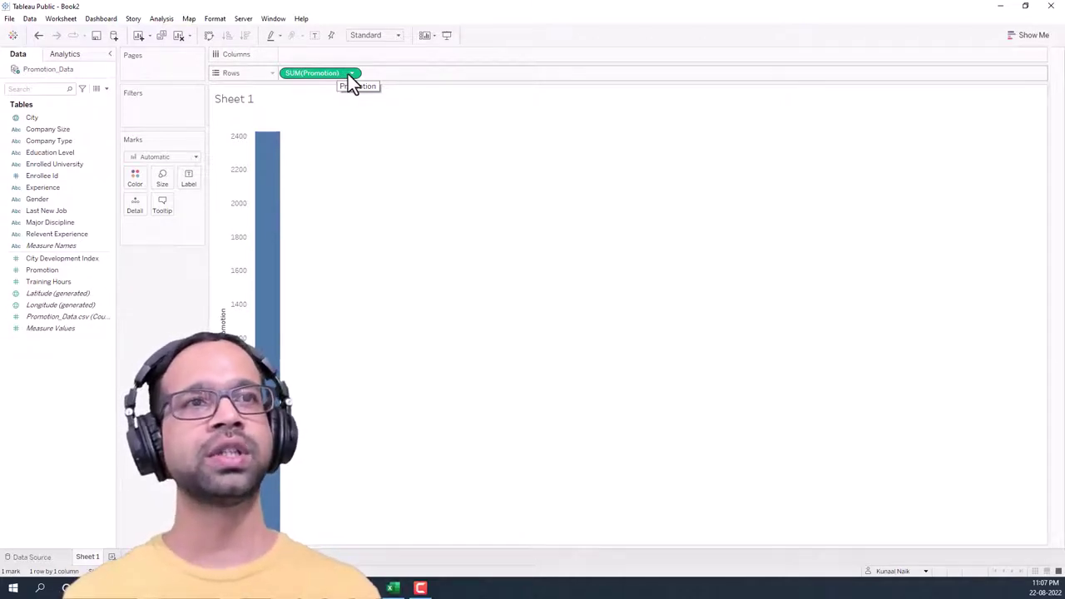
left_click(352, 74)
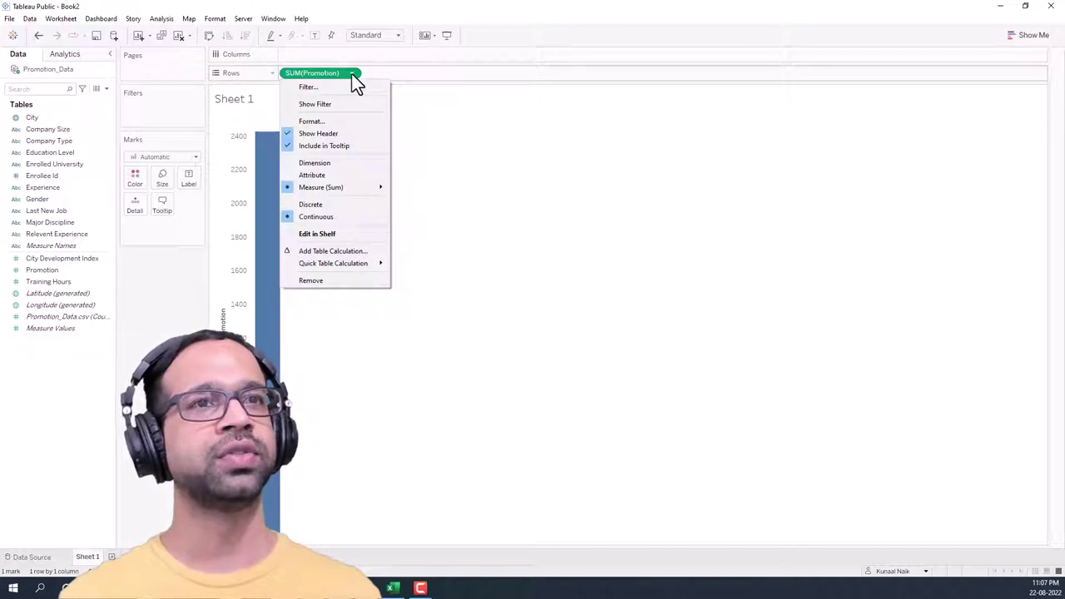
left_click(326, 161)
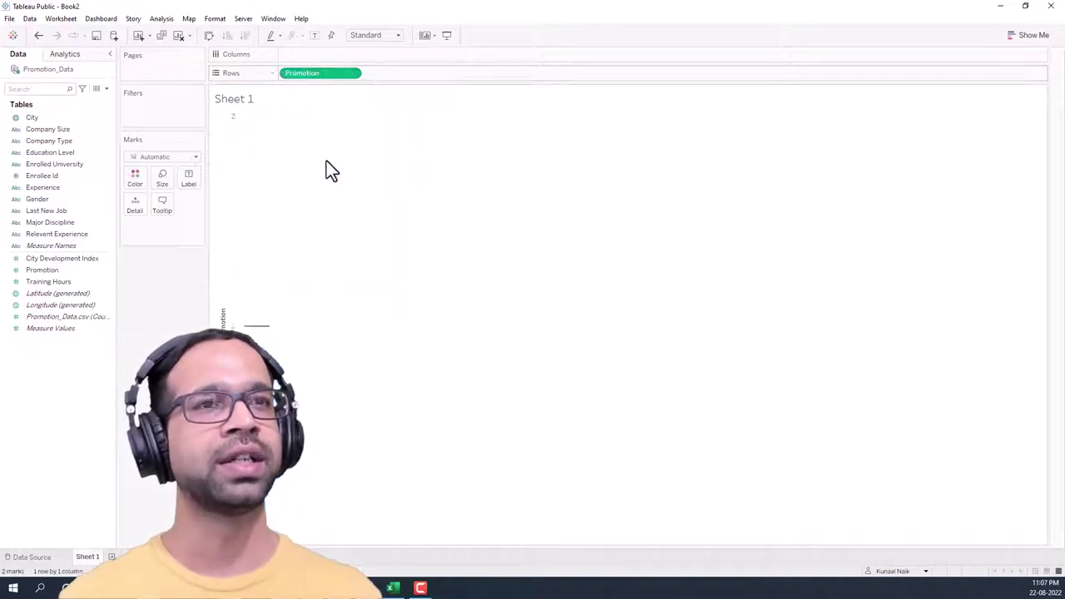
left_click(353, 74)
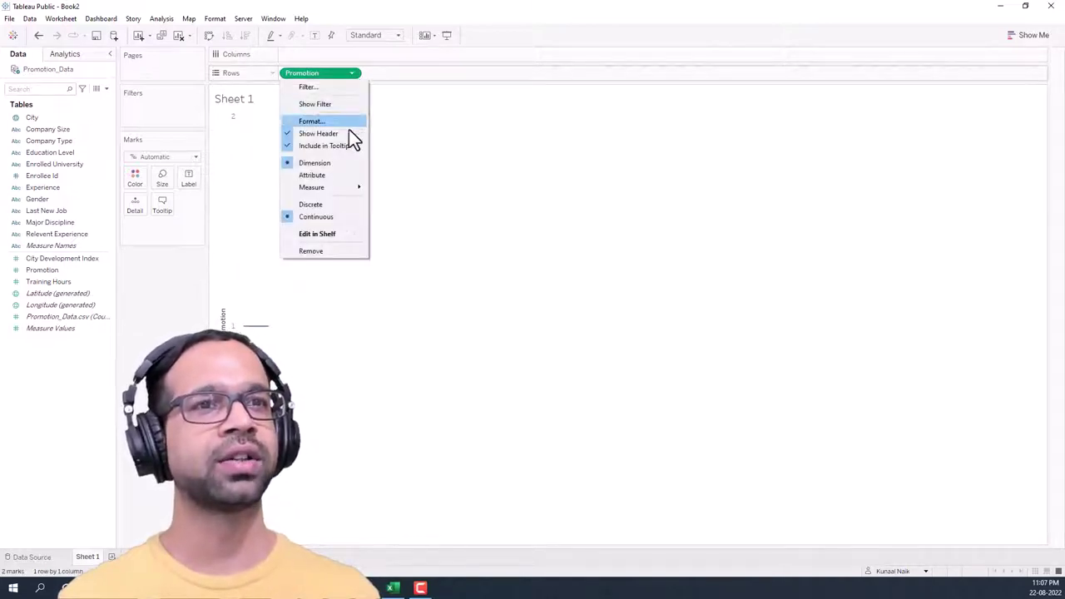
left_click(332, 204)
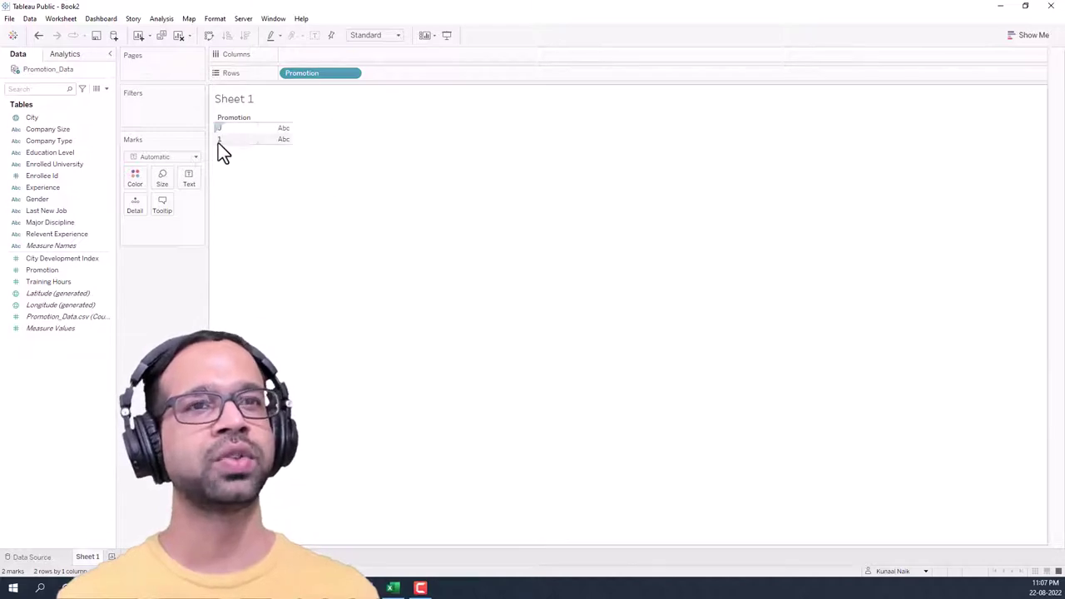
Step: Switch to Excel and compare the PivotTable's promotion rows and counts with the Promotion rows in the Tableau sheet
left_click(393, 589)
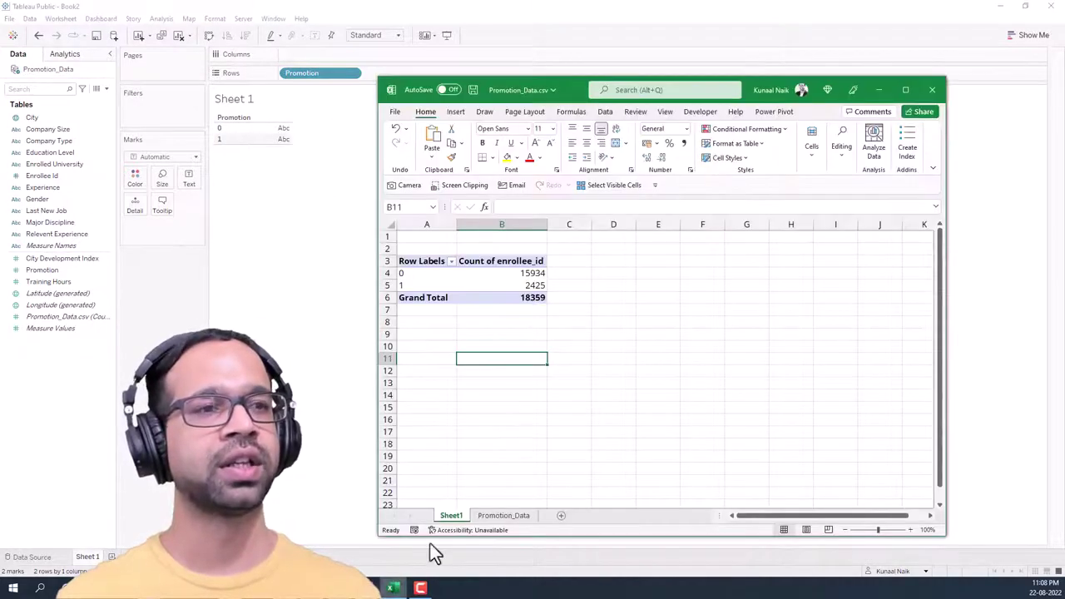
left_click_drag(421, 248, 542, 337)
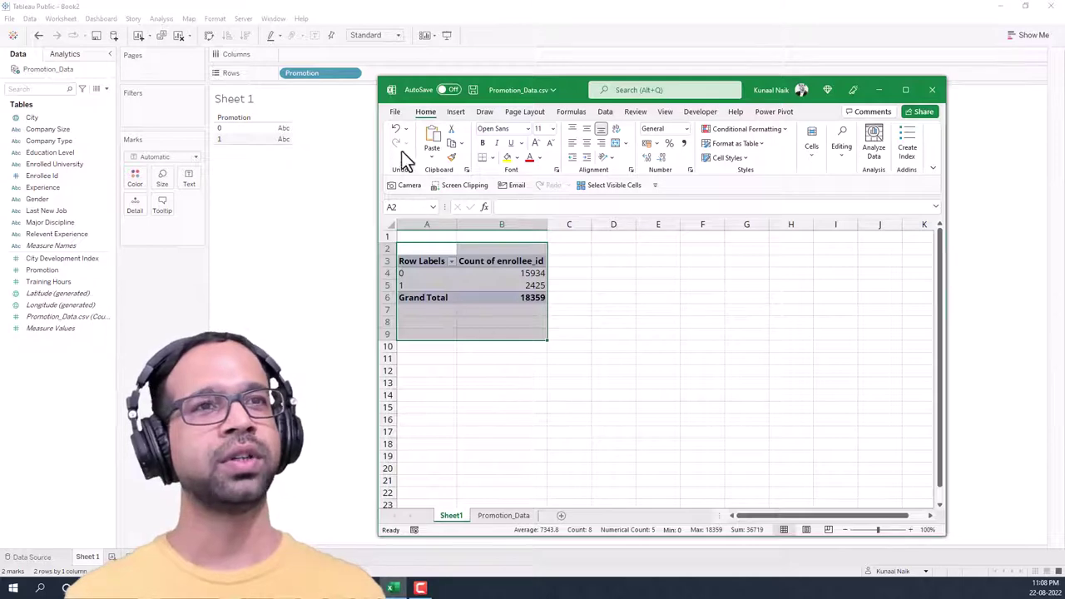
left_click(490, 273)
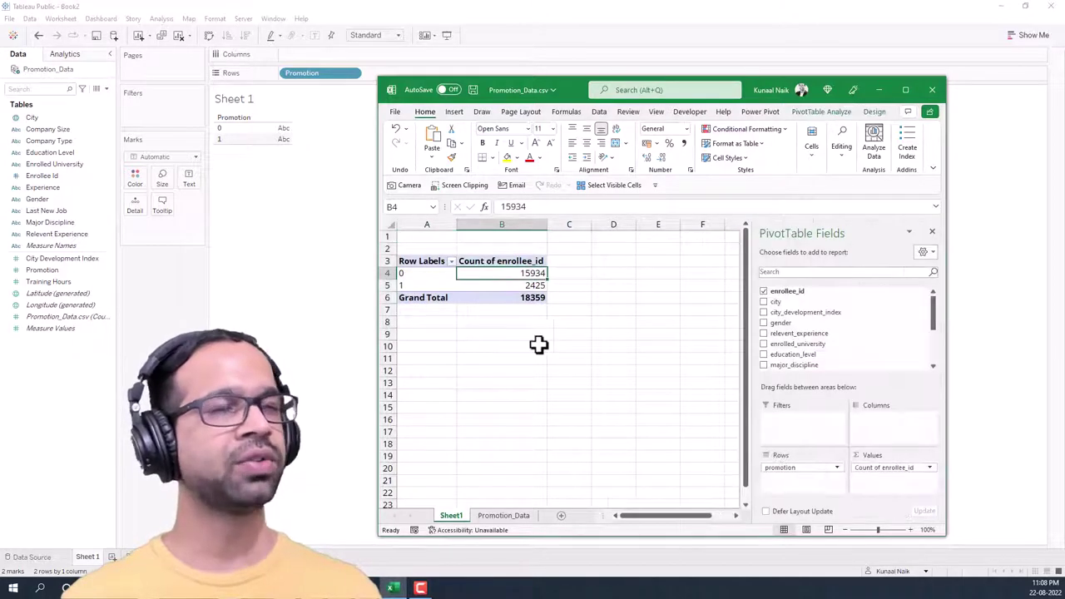
left_click_drag(284, 65, 279, 75)
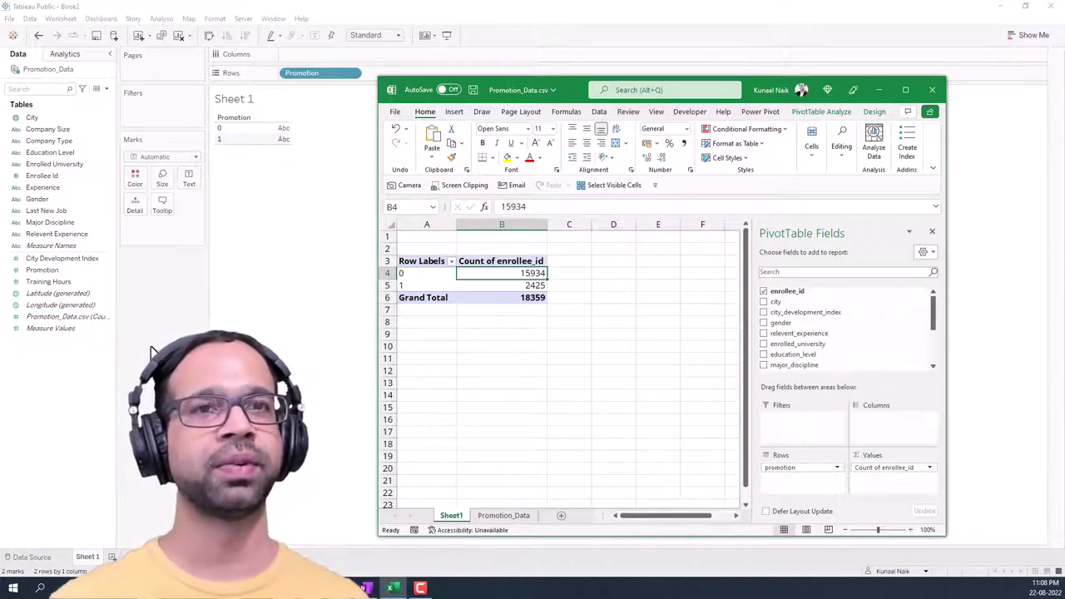
Step: Return to Tableau Public, widen the data pane, and show Promotion_Data.csv (Count) as the text value for each Promotion row
key("alt+Tab")
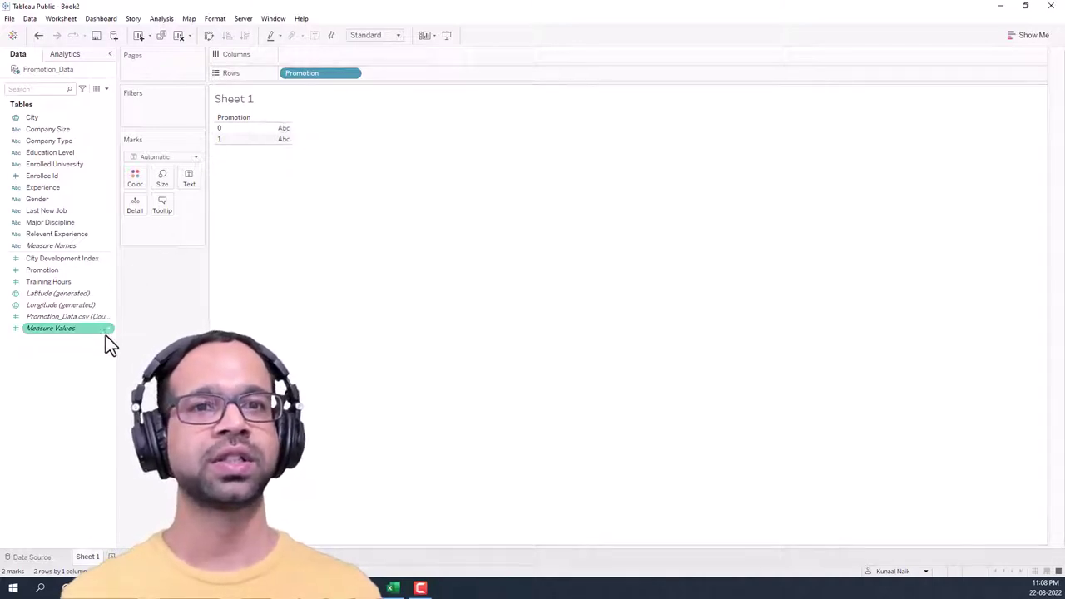
left_click_drag(139, 340, 144, 340)
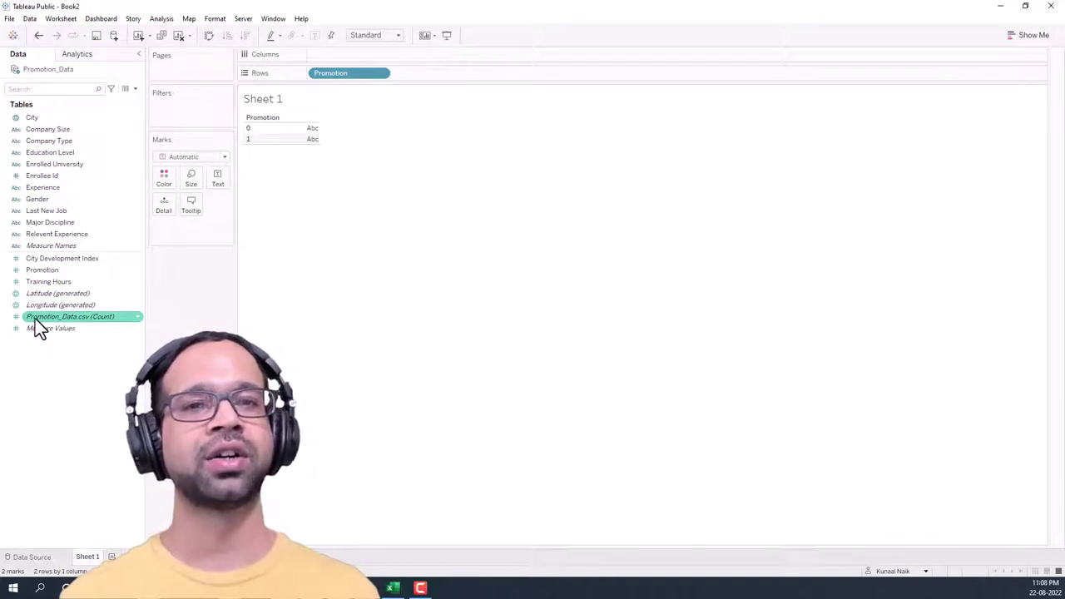
mouse_move(35, 319)
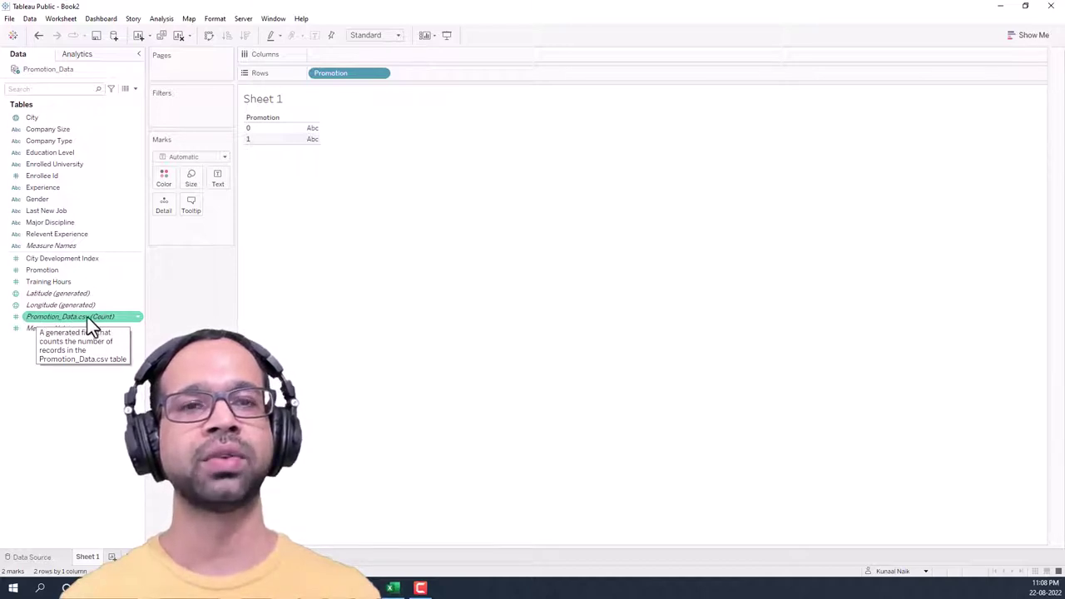
left_click(392, 588)
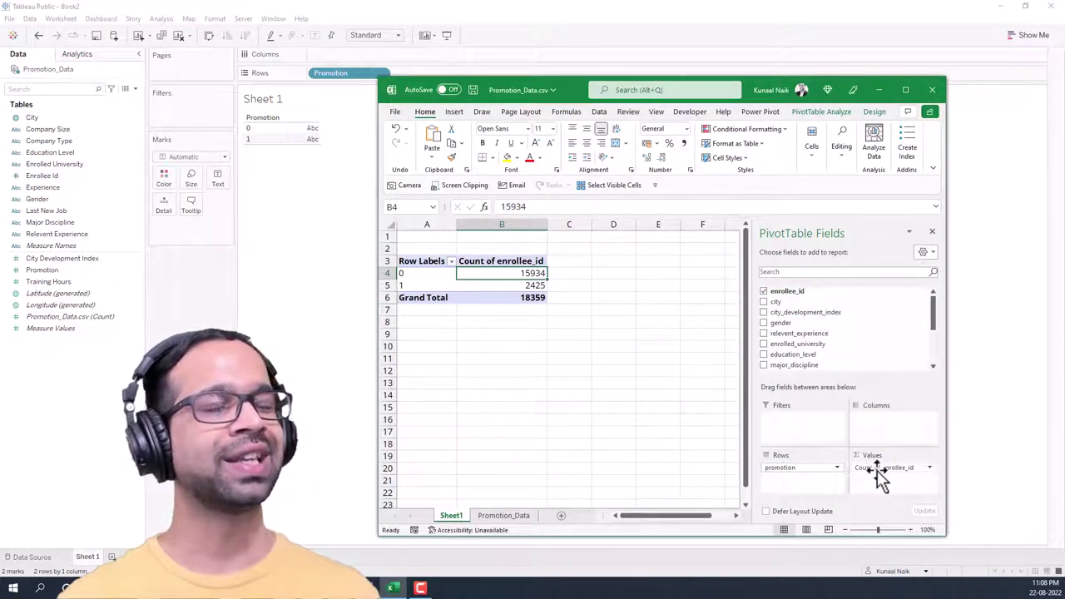
left_click(34, 318)
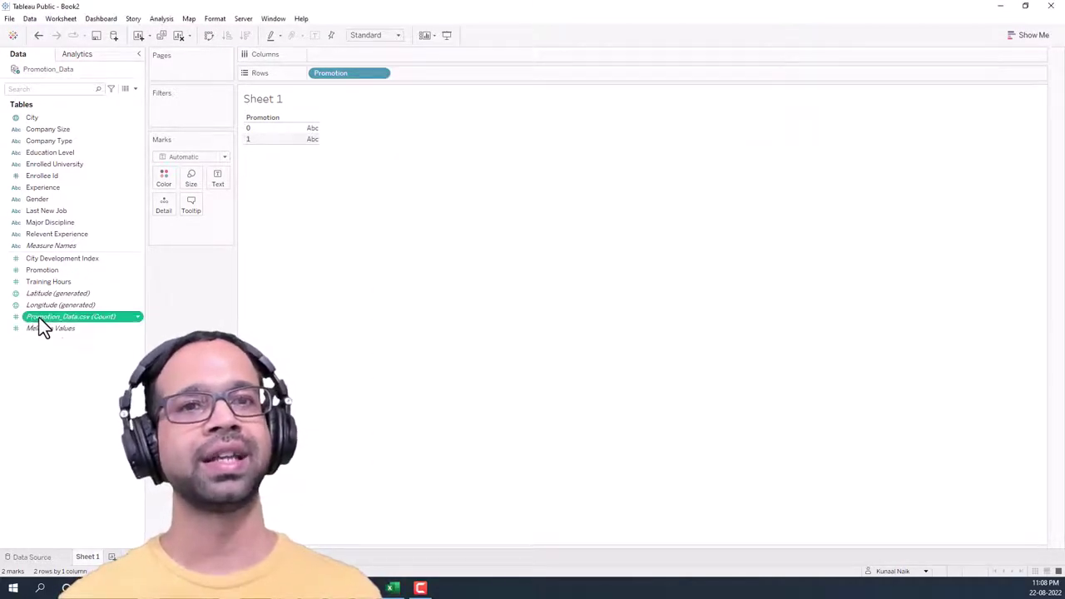
left_click_drag(39, 318, 305, 137)
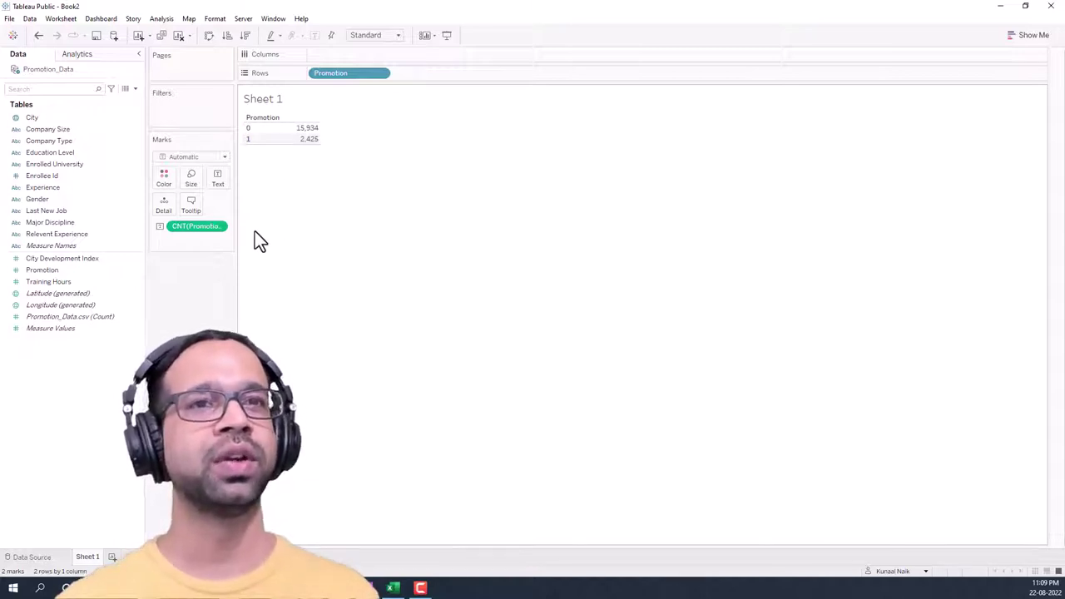
Step: Convert the table to a bar chart and make the bars vertical, with Promotion on Columns and the record count on Rows
left_click(1028, 36)
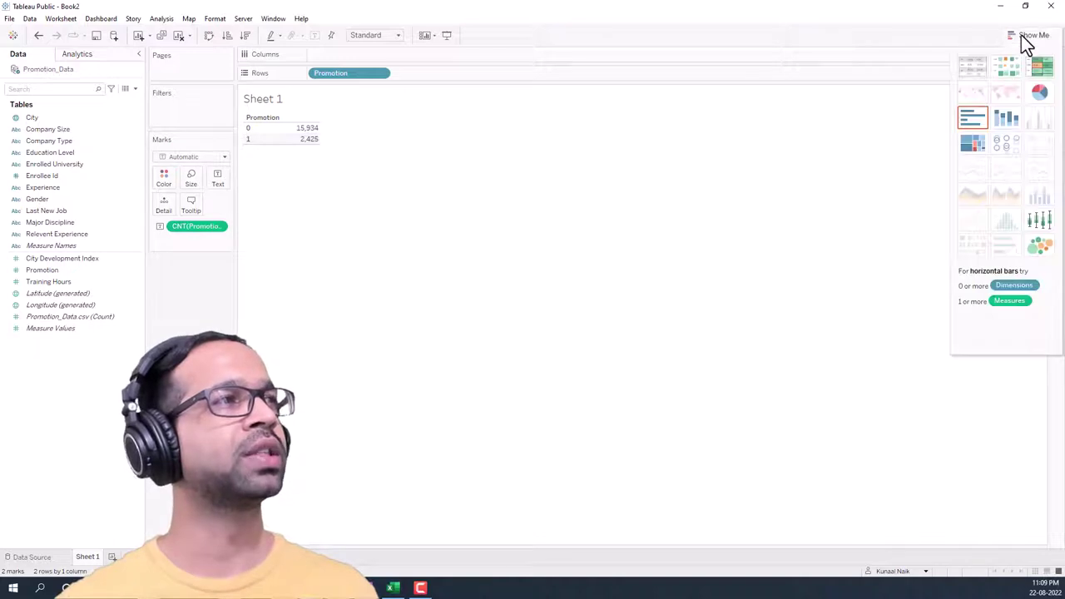
left_click(973, 118)
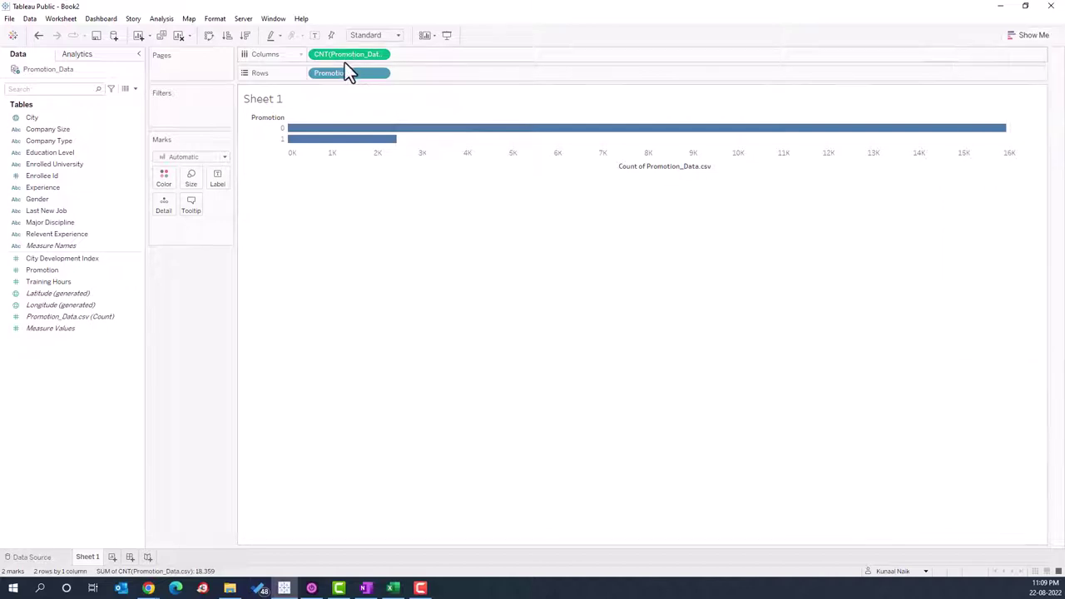
left_click_drag(336, 76, 329, 55)
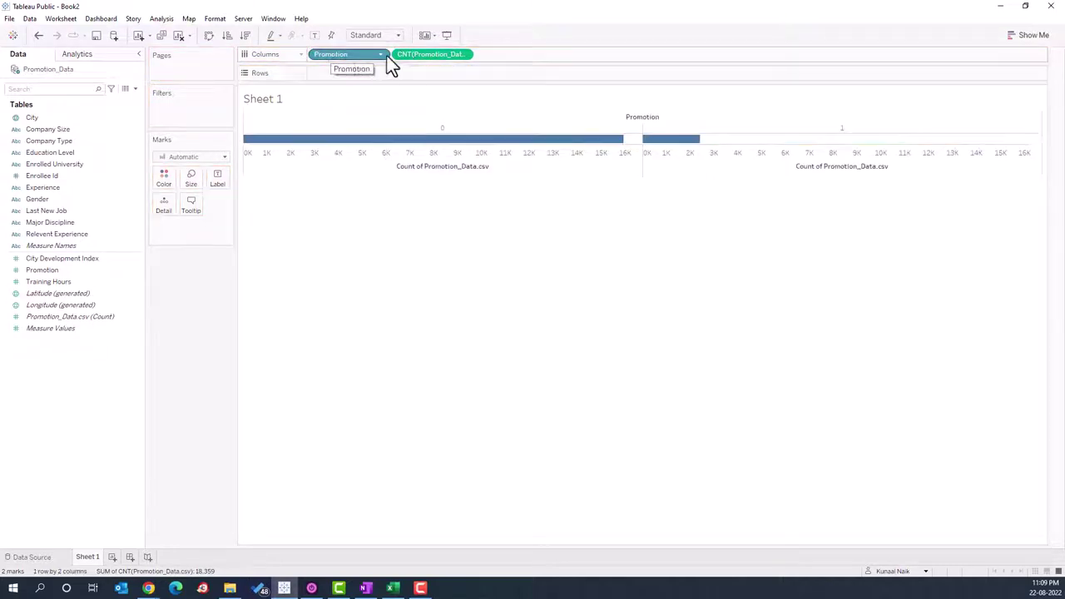
left_click_drag(432, 54, 333, 73)
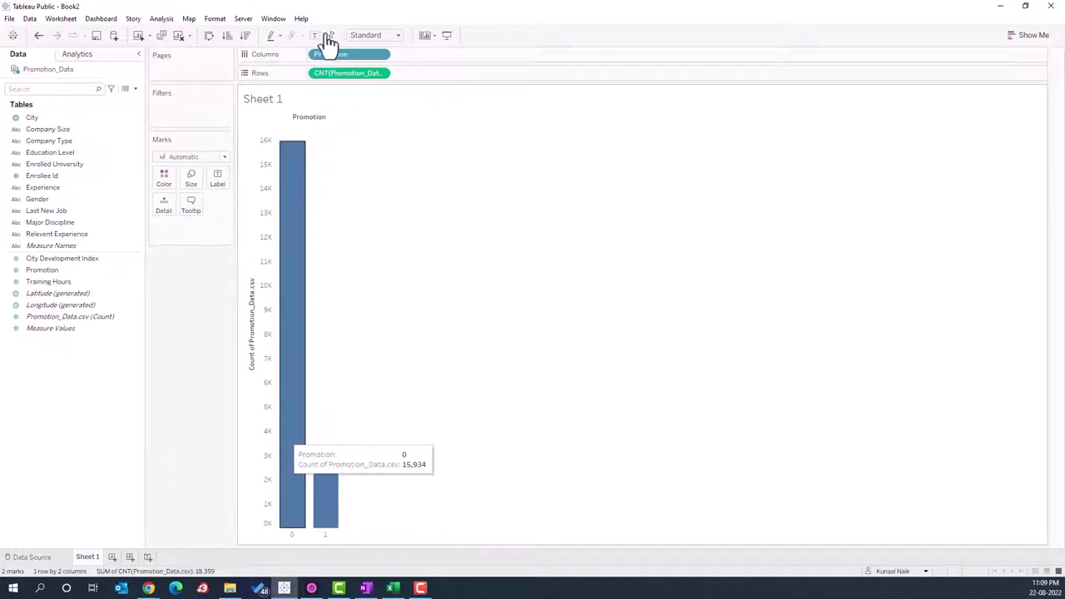
Step: Fit the chart to Entire View and label the bars with Promotion_Data.csv (Count)
left_click(390, 38)
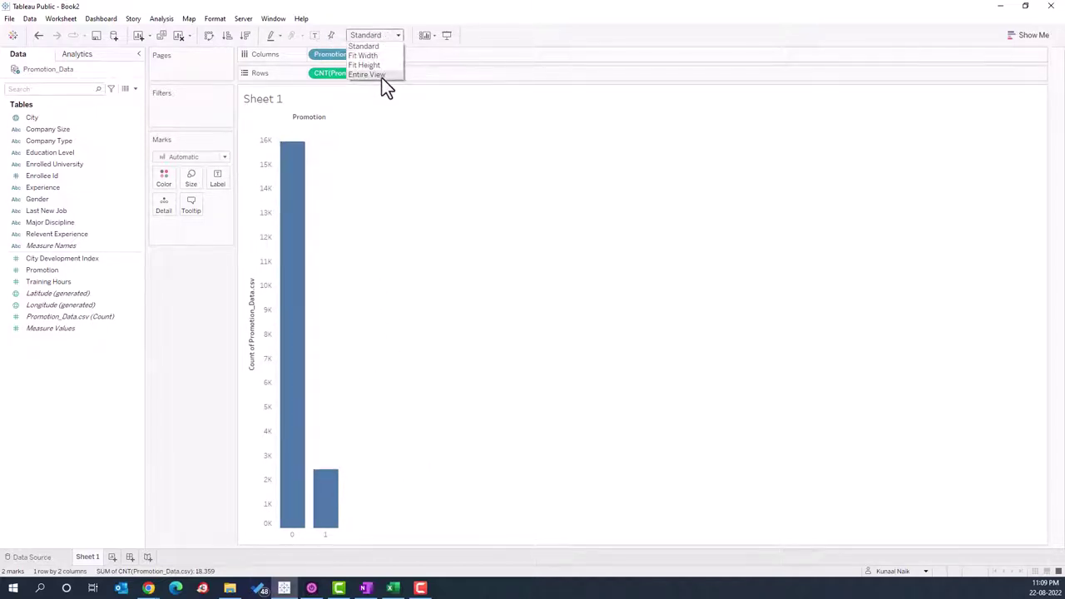
left_click(382, 78)
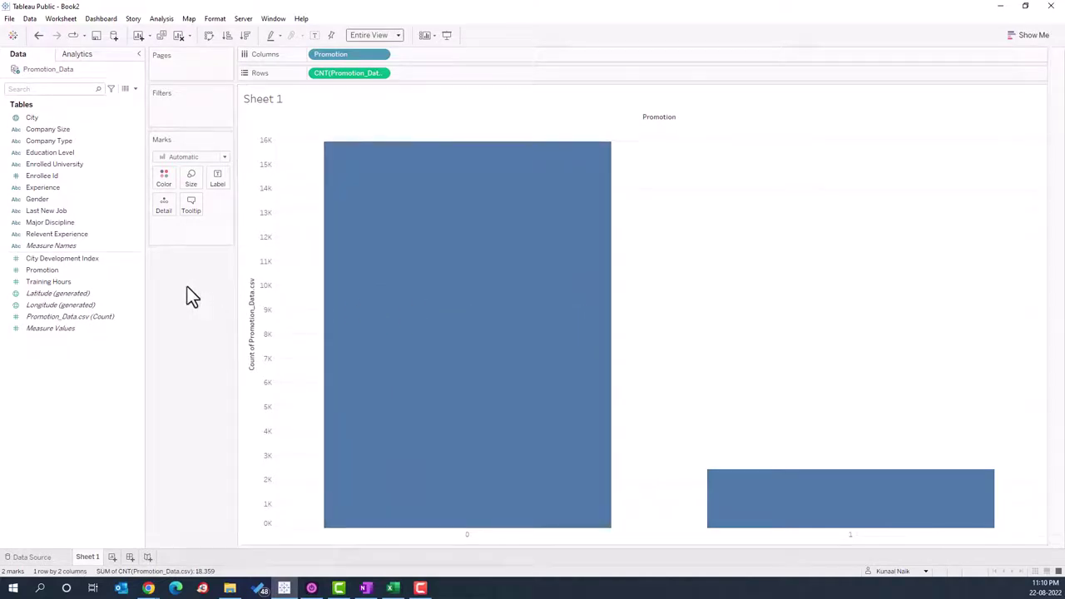
left_click_drag(42, 318, 214, 185)
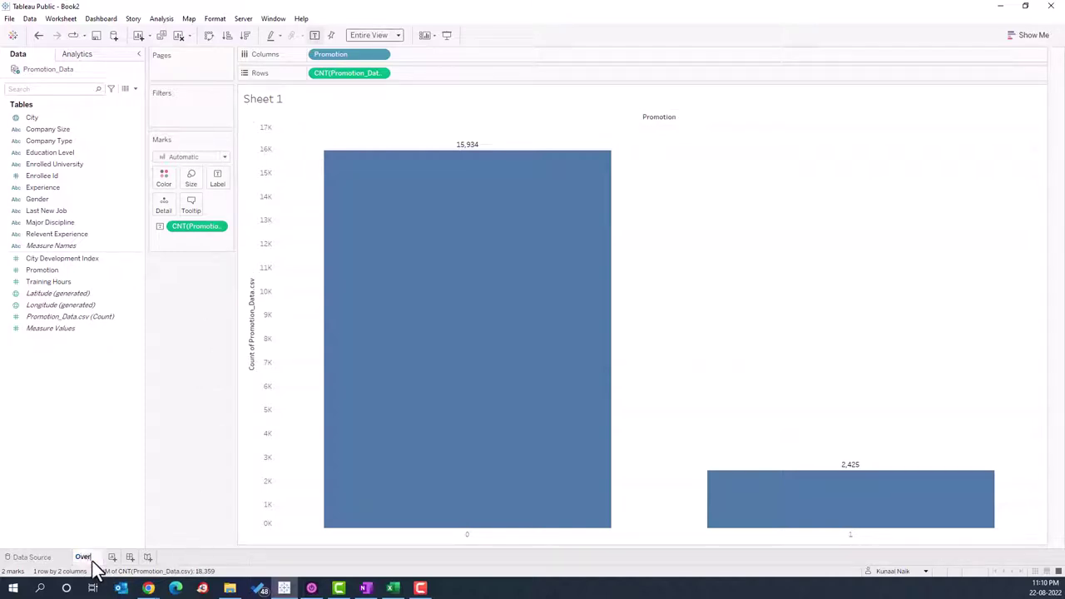
Step: Rename Sheet 1 as OverallSummary
type("allSumma")
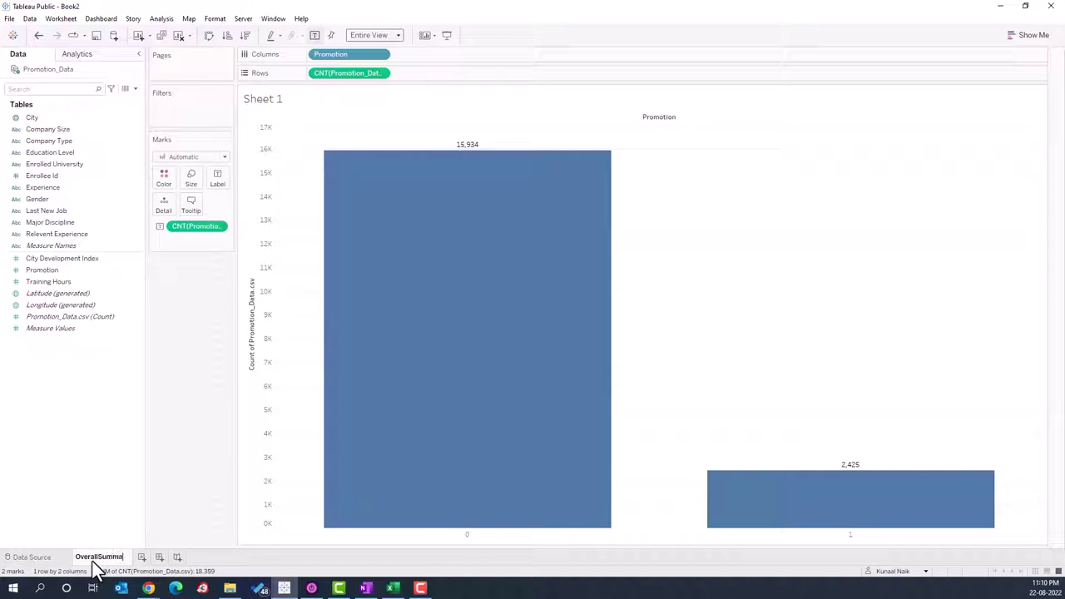
type("ry")
key("Return")
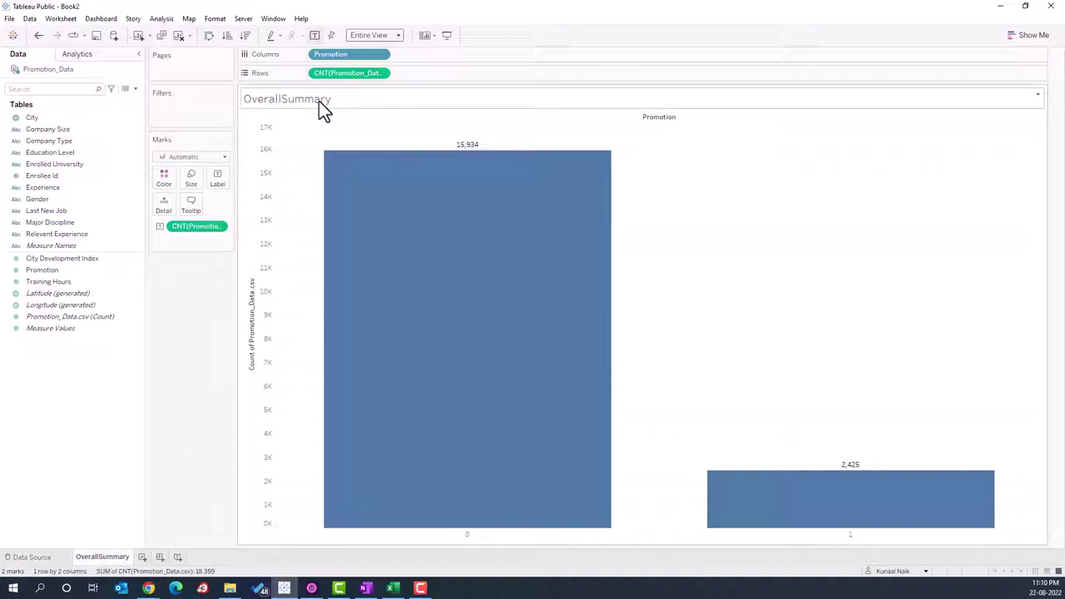
Step: Check the planned summary levels and sample data in the OneNote notes, and return to Tableau Public
mouse_move(408, 287)
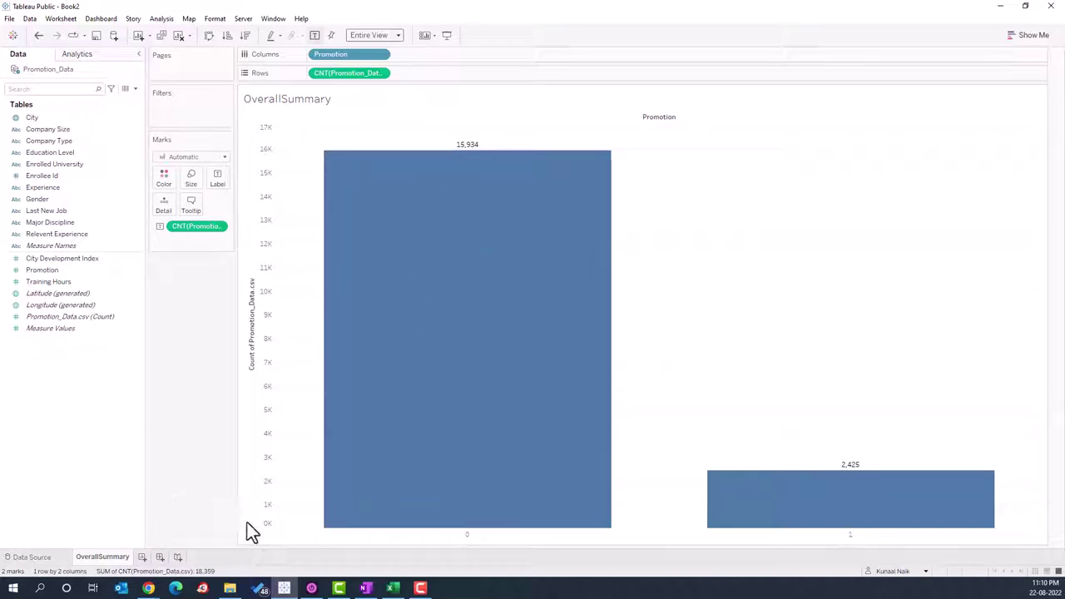
left_click(364, 589)
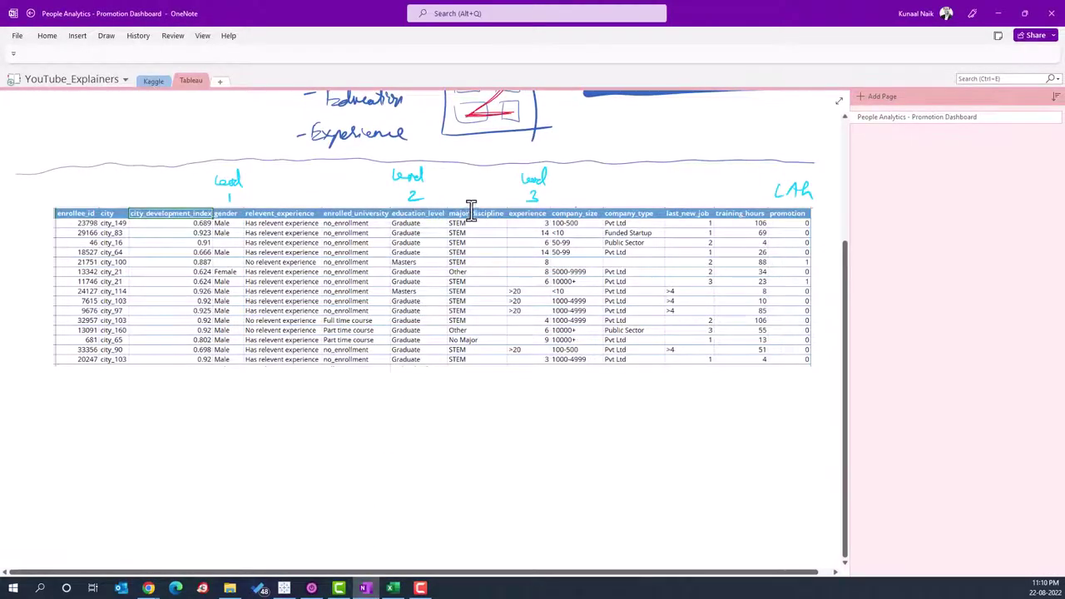
left_click(997, 13)
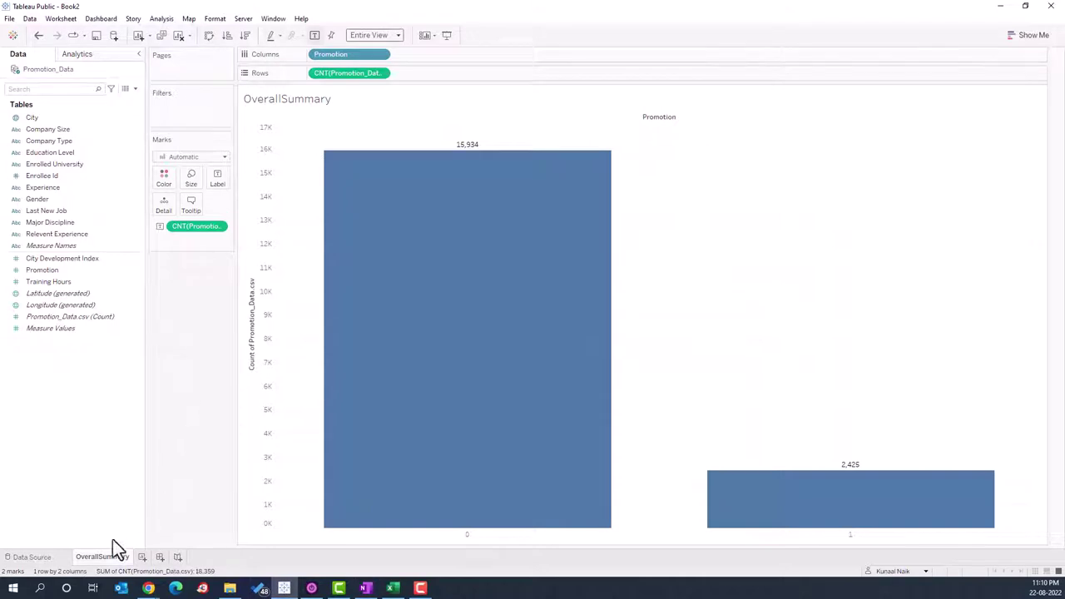
Step: Duplicate the OverallSummary sheet and rename the copy GenderSummary
right_click(96, 559)
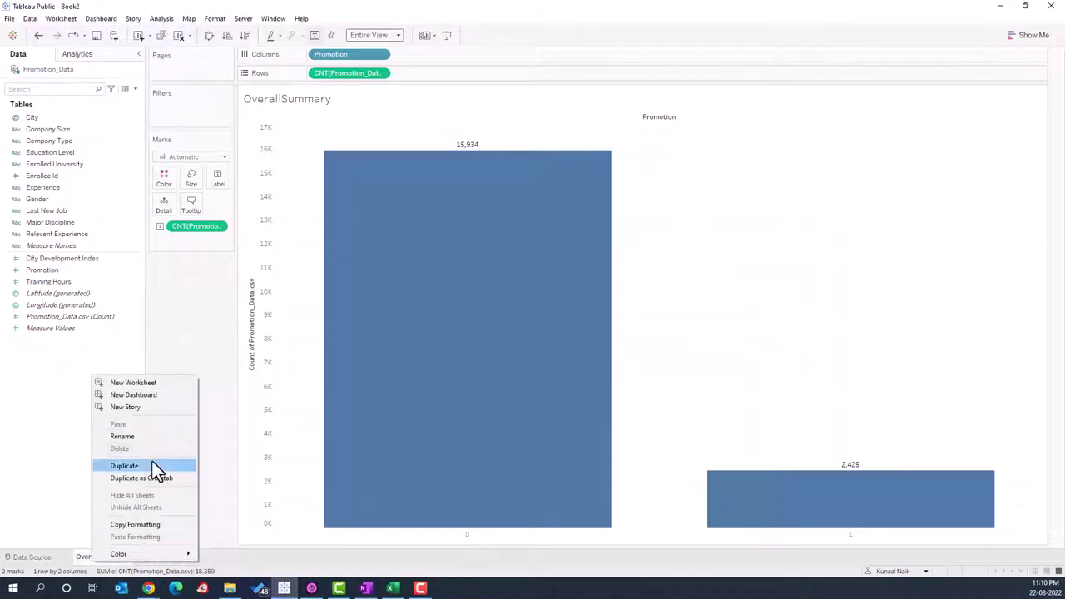
left_click(151, 462)
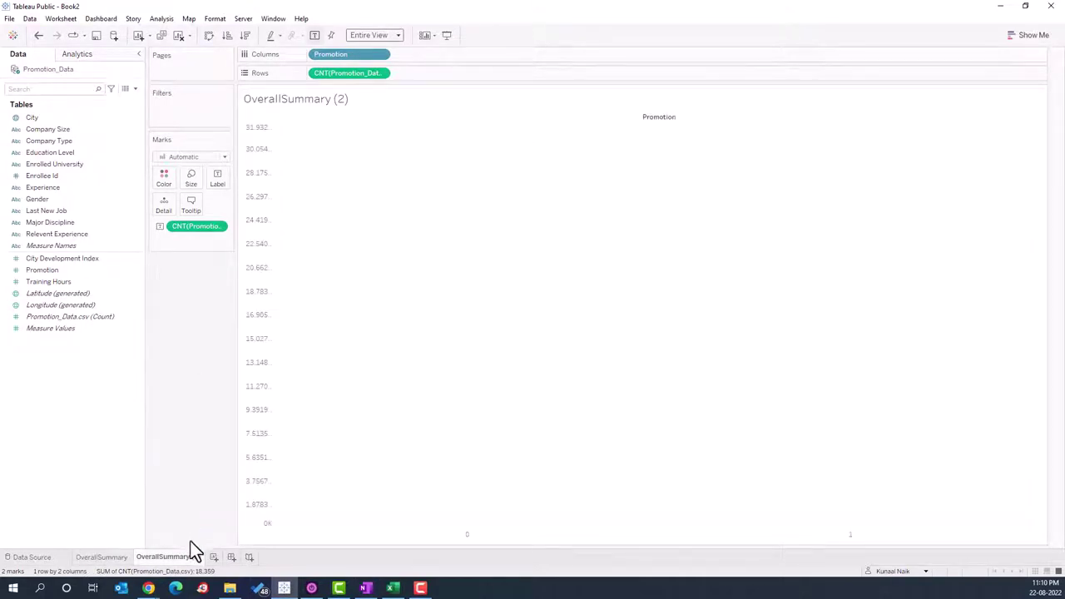
double_click(188, 556)
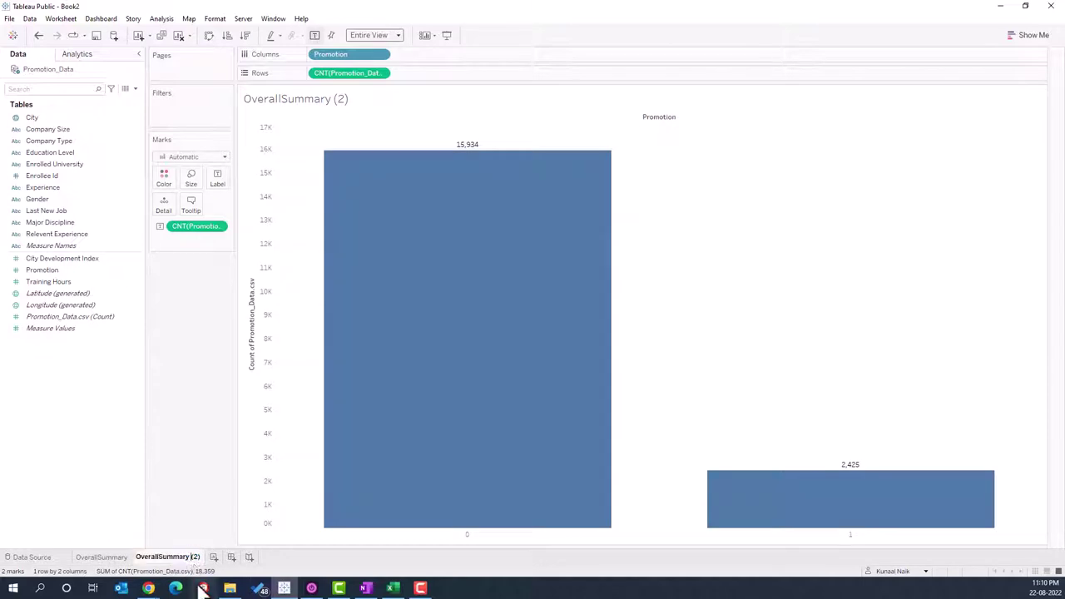
type("Gender")
key("Return")
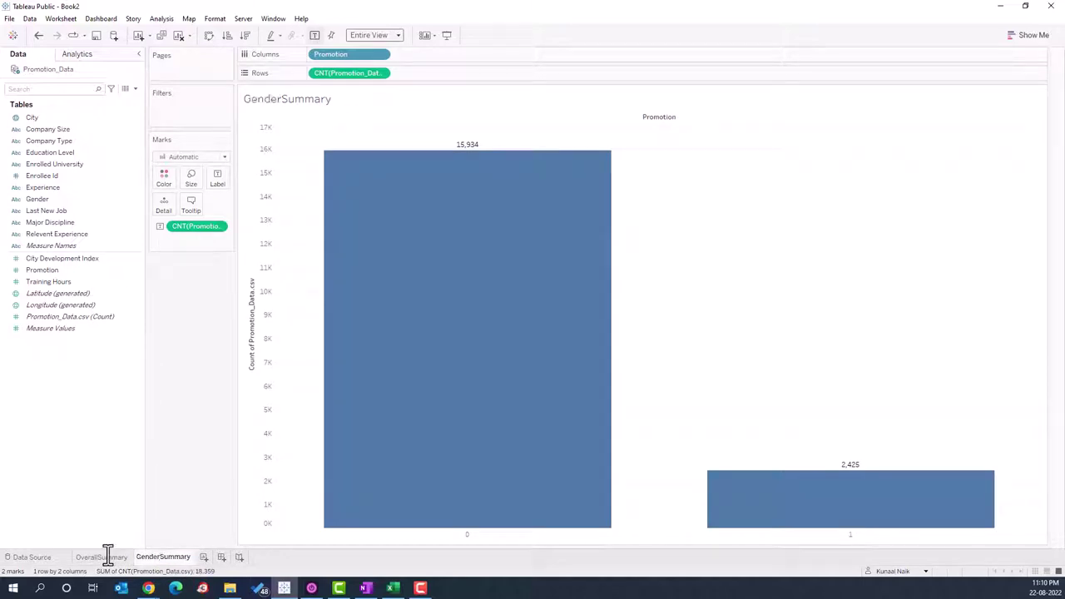
Step: Switch to the published HR_PromotionSummary dashboard in Chrome, enlarge it, and examine how its GenderSummary chart splits promotions by gender
mouse_move(149, 588)
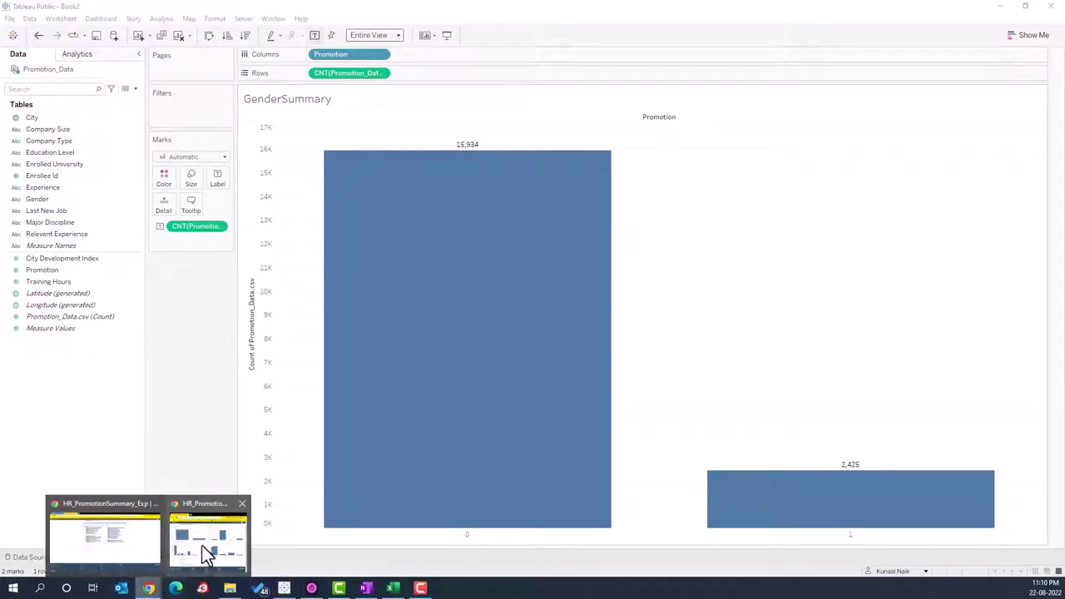
left_click(202, 546)
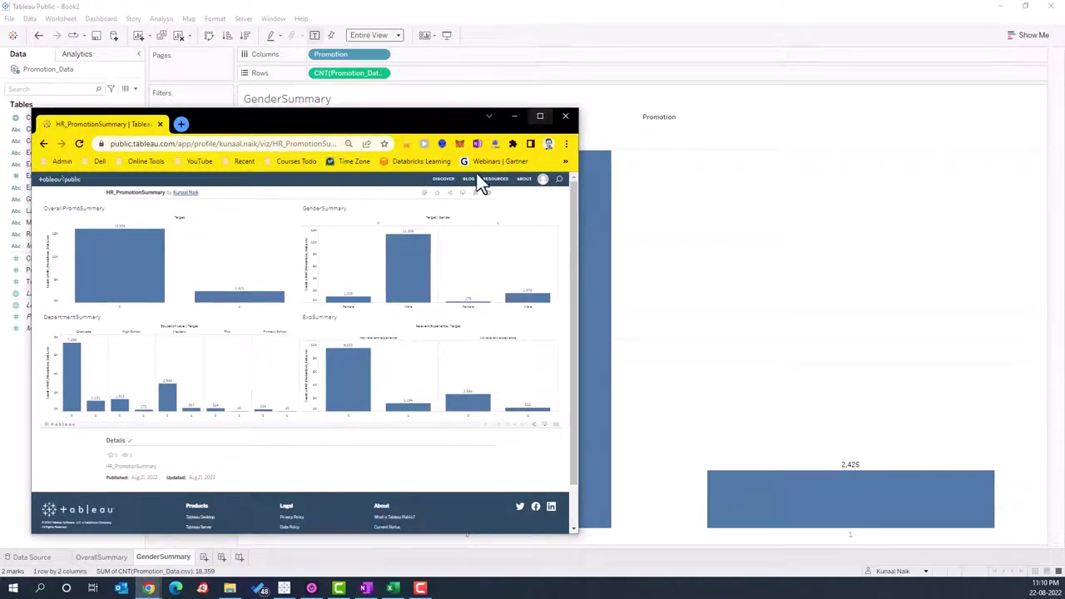
key("ctrl+0")
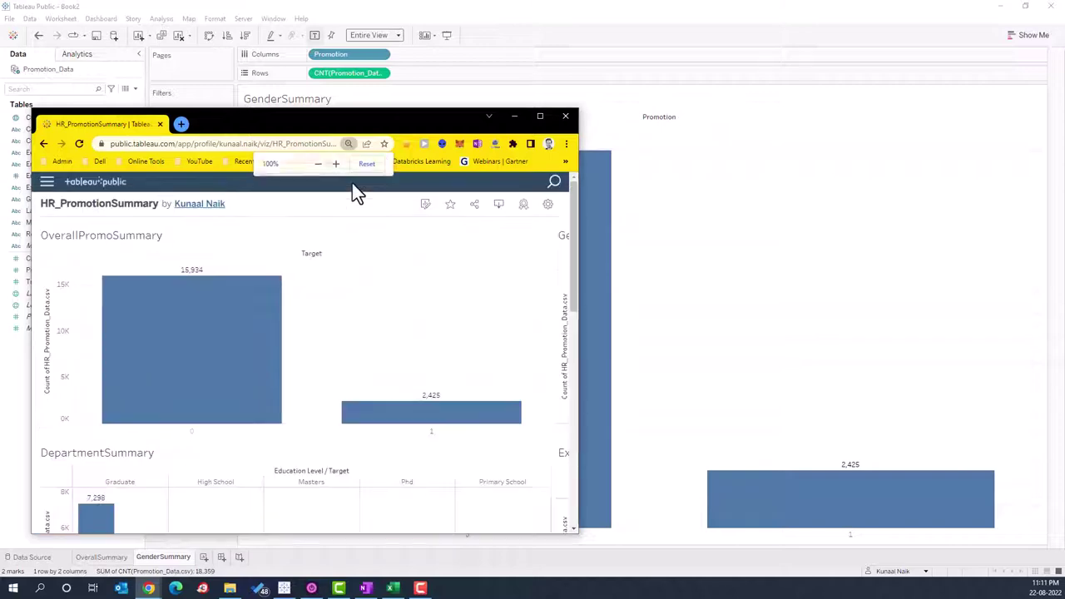
left_click(540, 116)
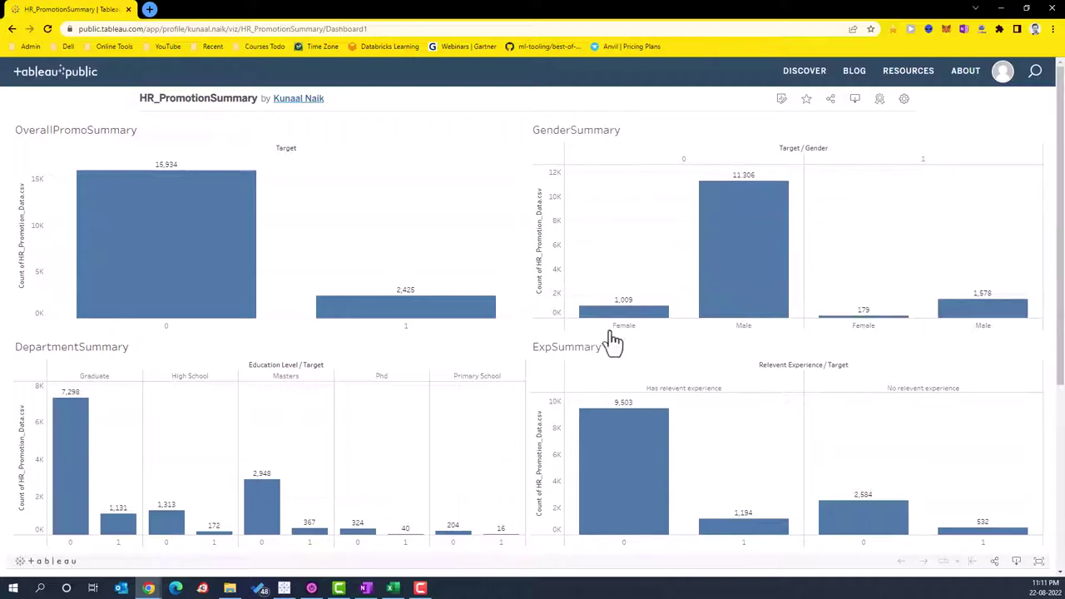
mouse_move(758, 228)
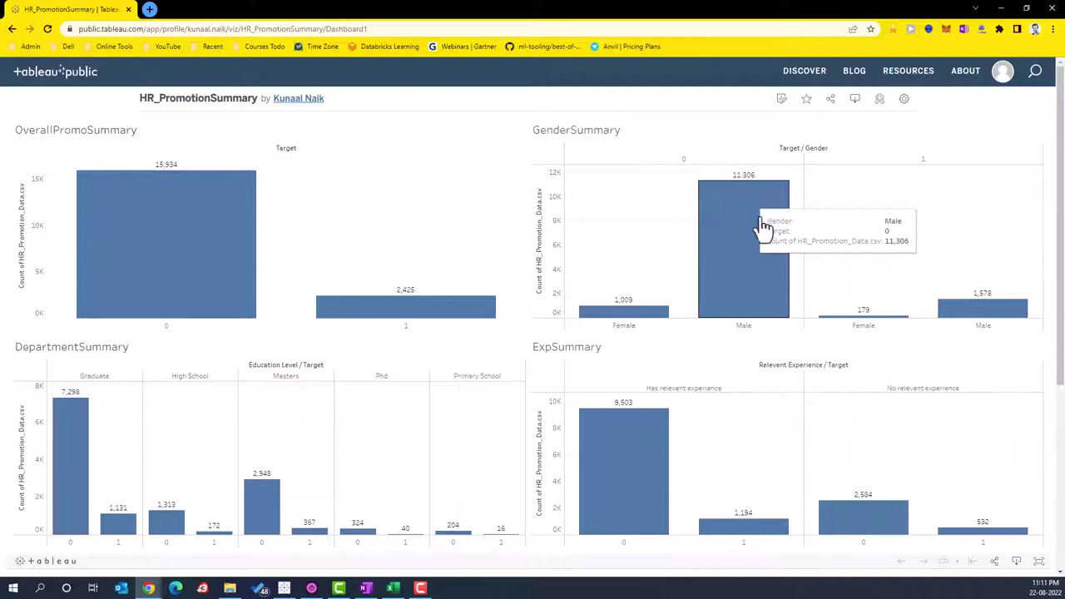
mouse_move(994, 320)
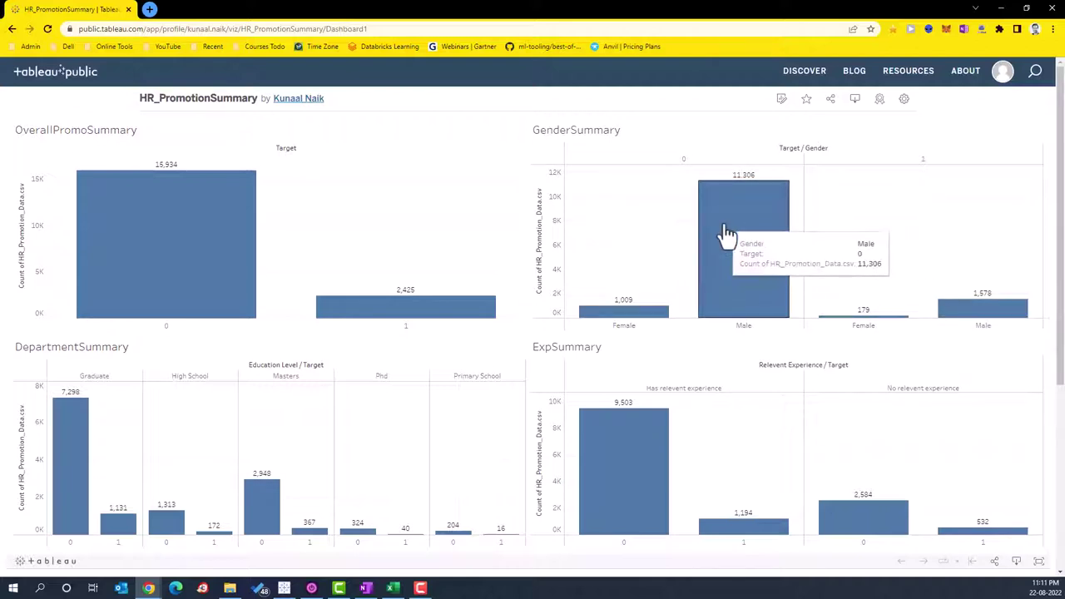
mouse_move(143, 188)
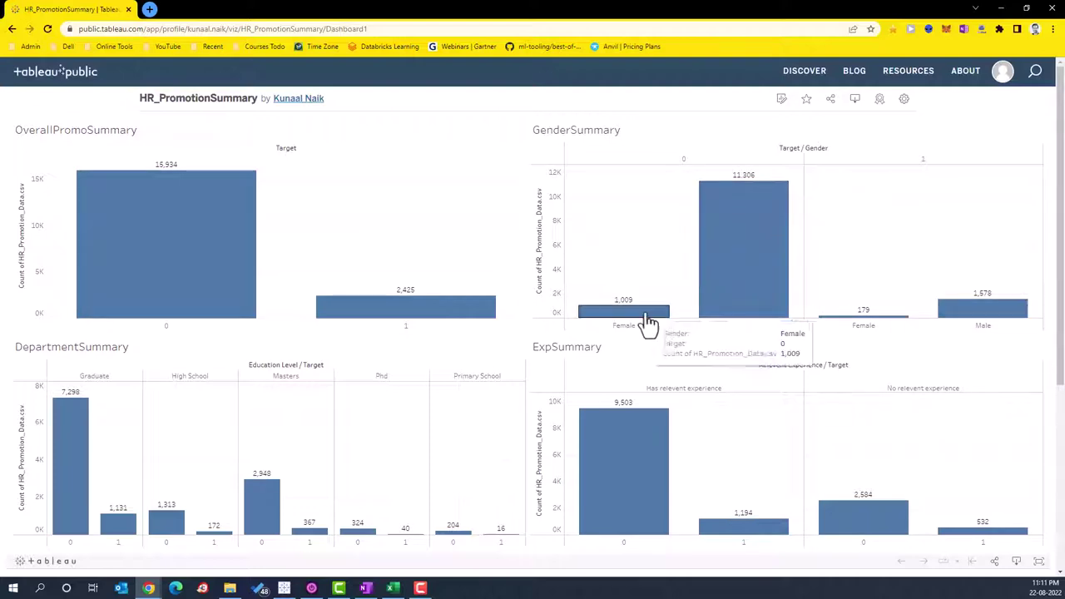
Step: Return to Tableau Public and place Gender ahead of Promotion on Columns in the GenderSummary sheet
left_click(999, 9)
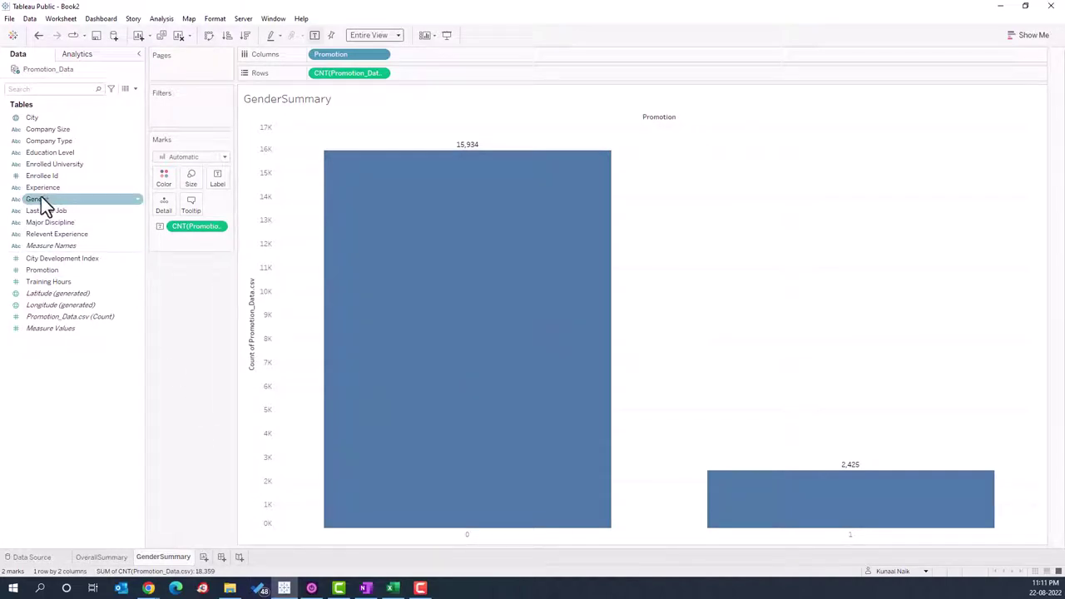
left_click_drag(40, 198, 311, 56)
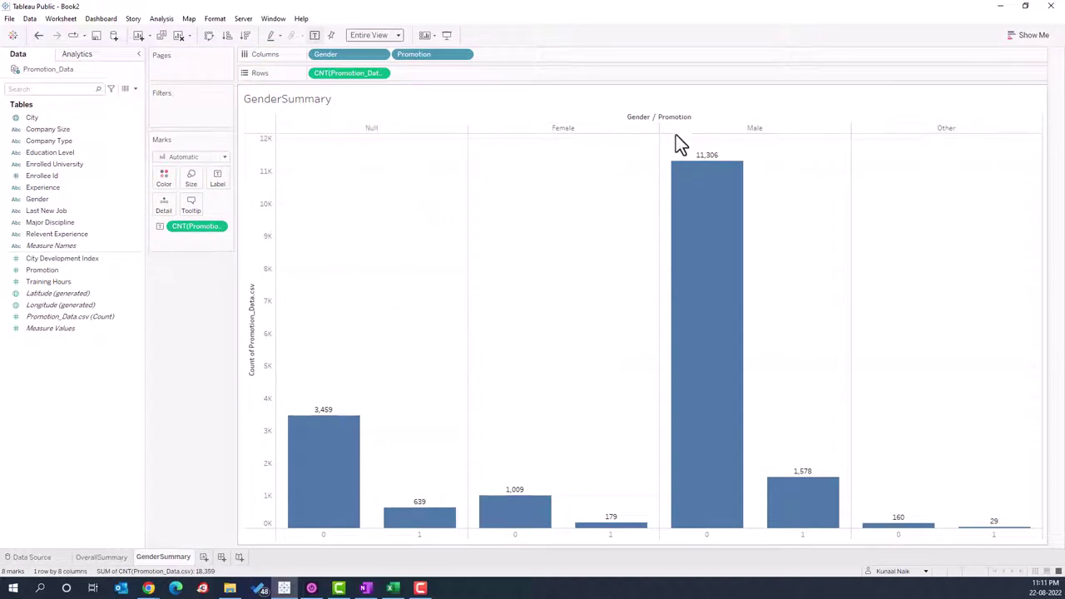
left_click(379, 56)
left_click(378, 68)
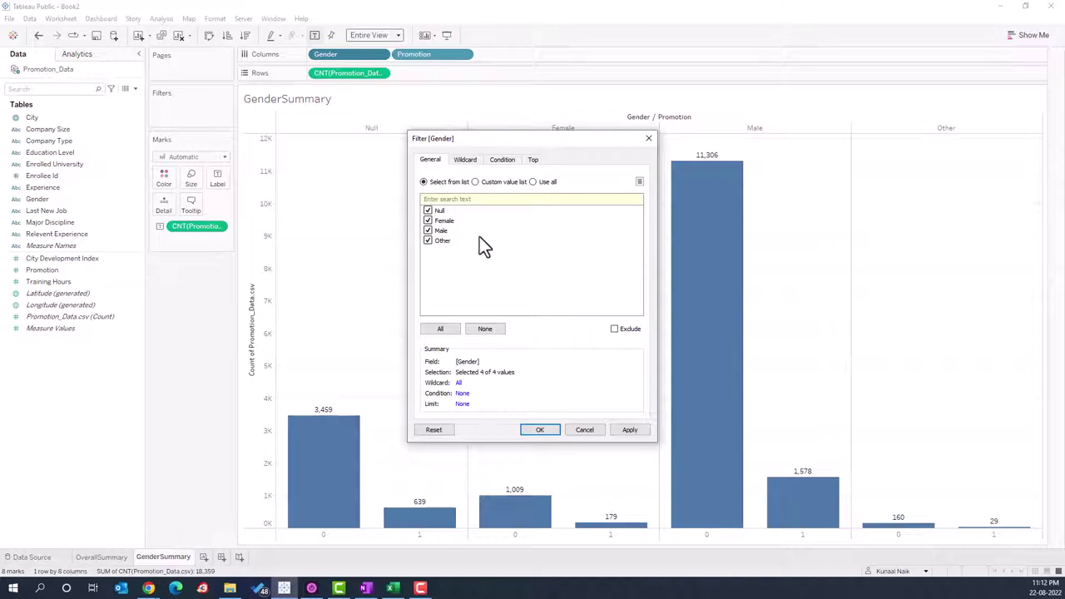
left_click(646, 140)
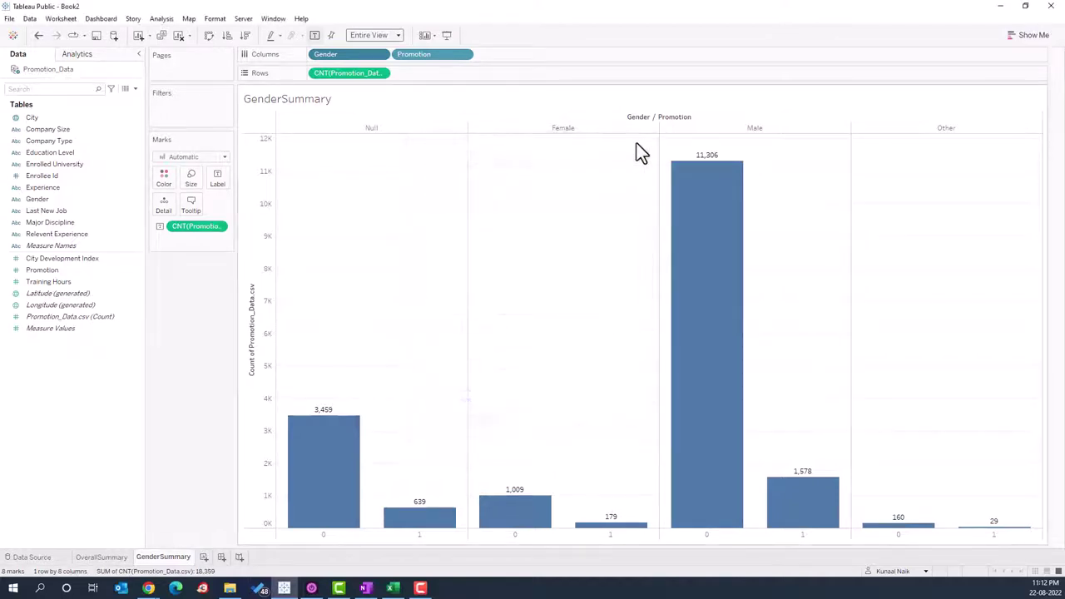
Step: Filter Gender in the GenderSummary sheet to exclude the Null values
left_click(382, 54)
left_click(348, 70)
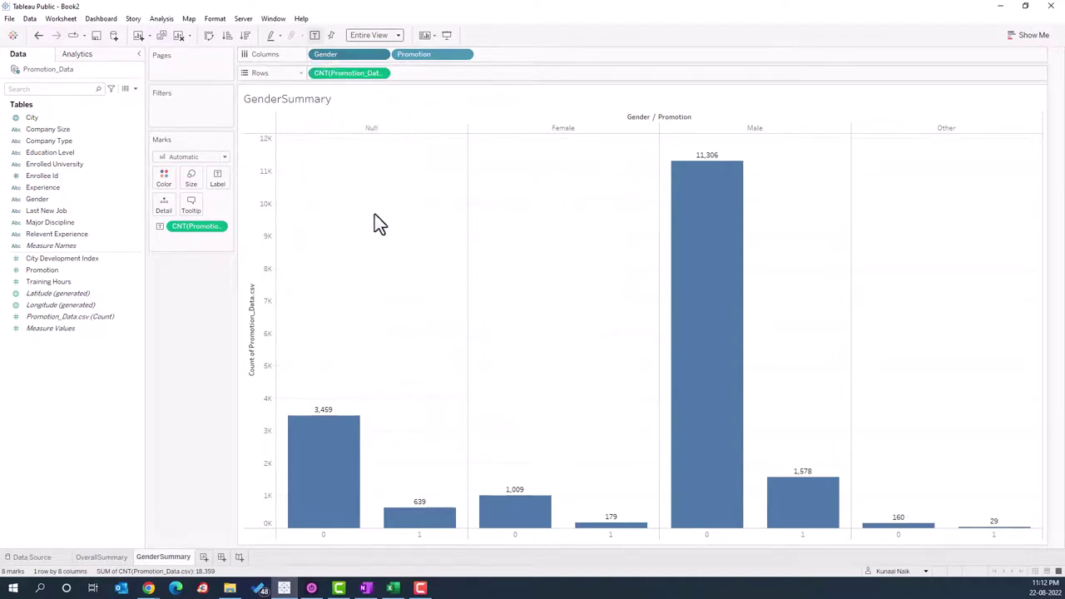
left_click(428, 211)
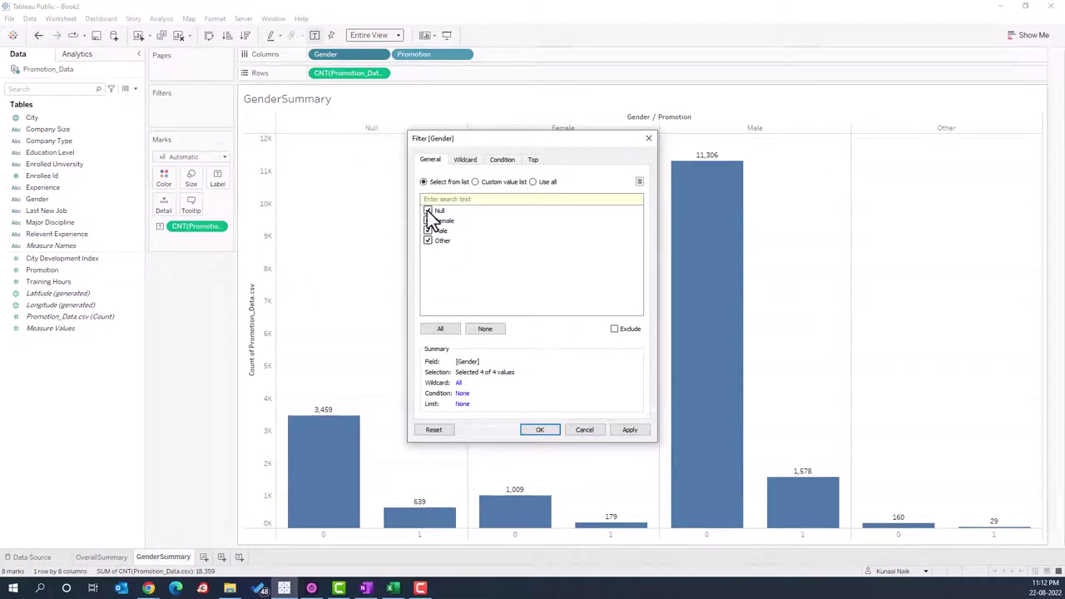
left_click(537, 430)
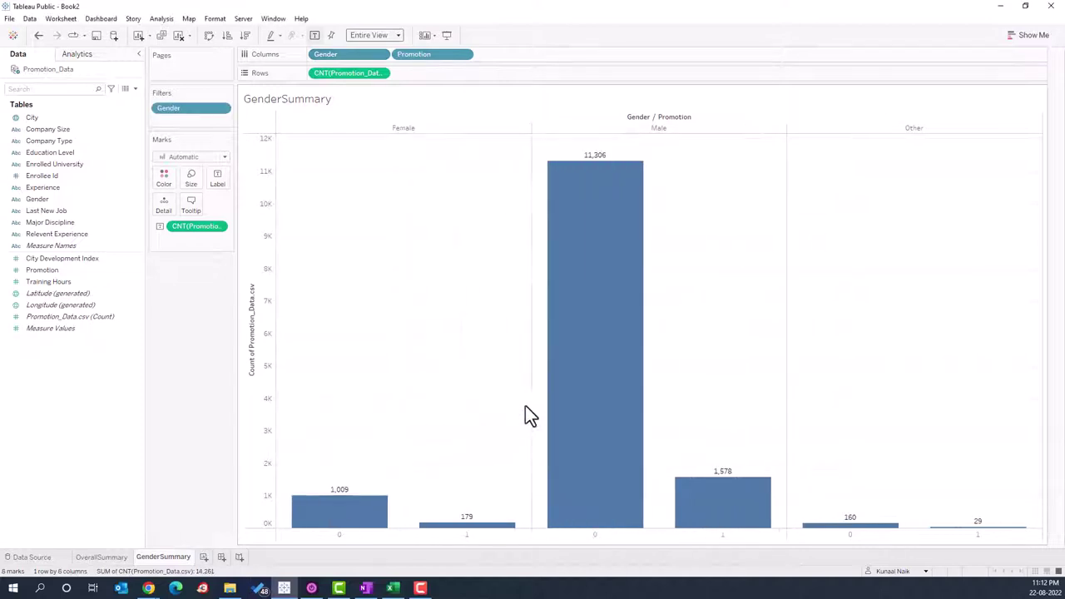
Step: Compare both orders of Gender and Promotion on Columns, and leave Gender placed after Promotion
mouse_move(607, 266)
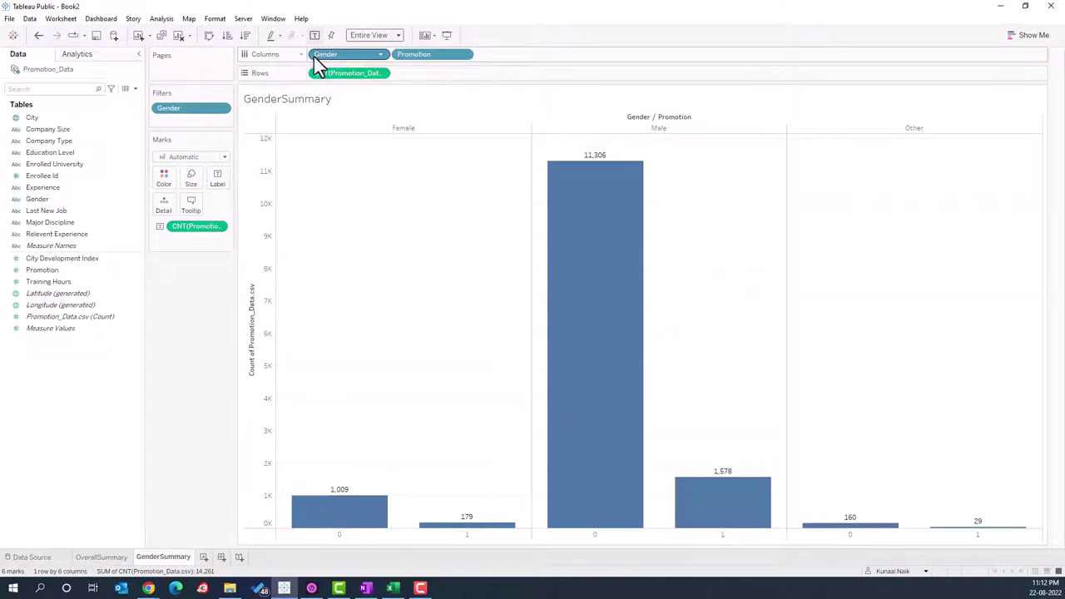
left_click_drag(316, 60, 496, 59)
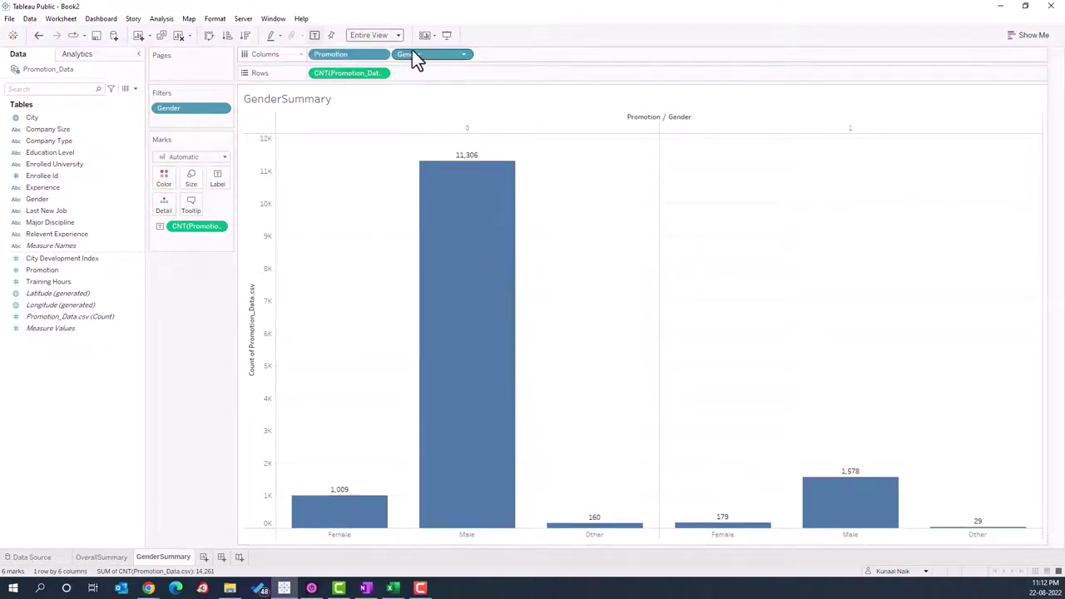
left_click_drag(412, 51, 318, 52)
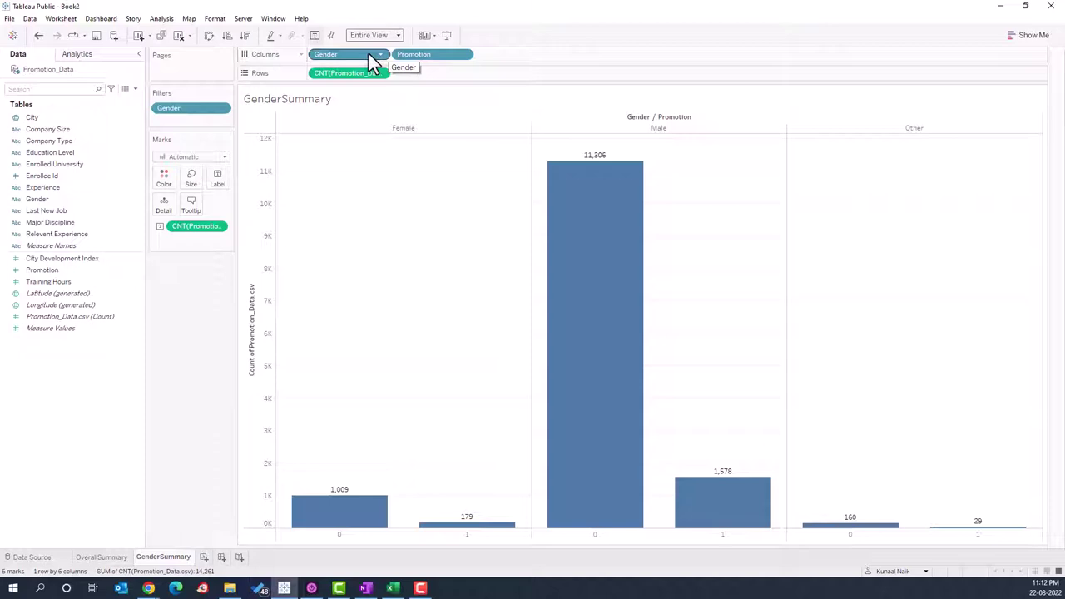
left_click_drag(334, 54, 505, 51)
Step: Edit the Gender filter to exclude Other, keeping only Female and Male
mouse_move(439, 181)
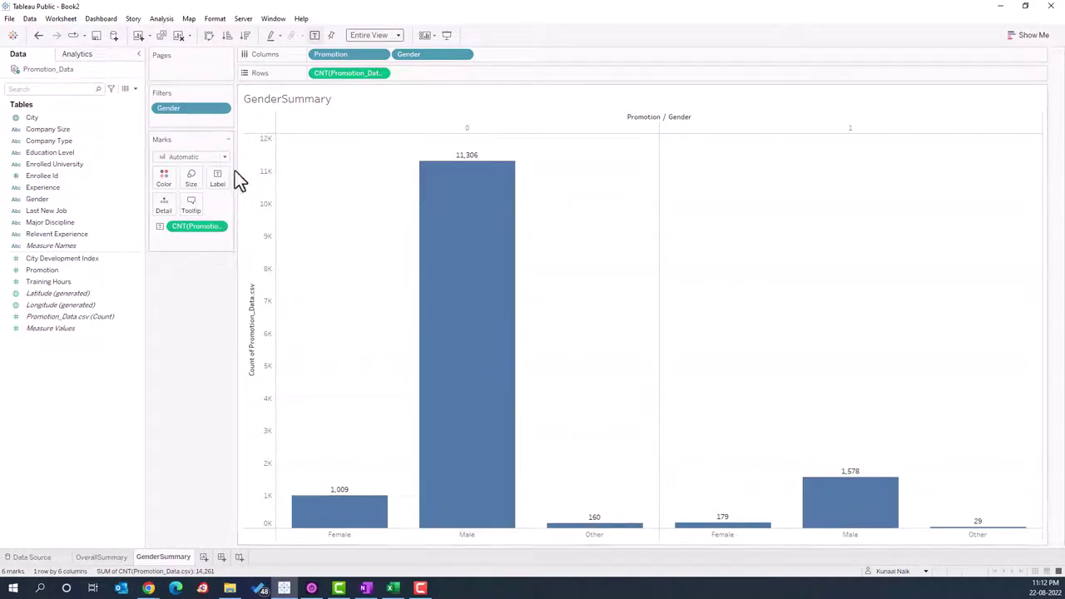
left_click(465, 55)
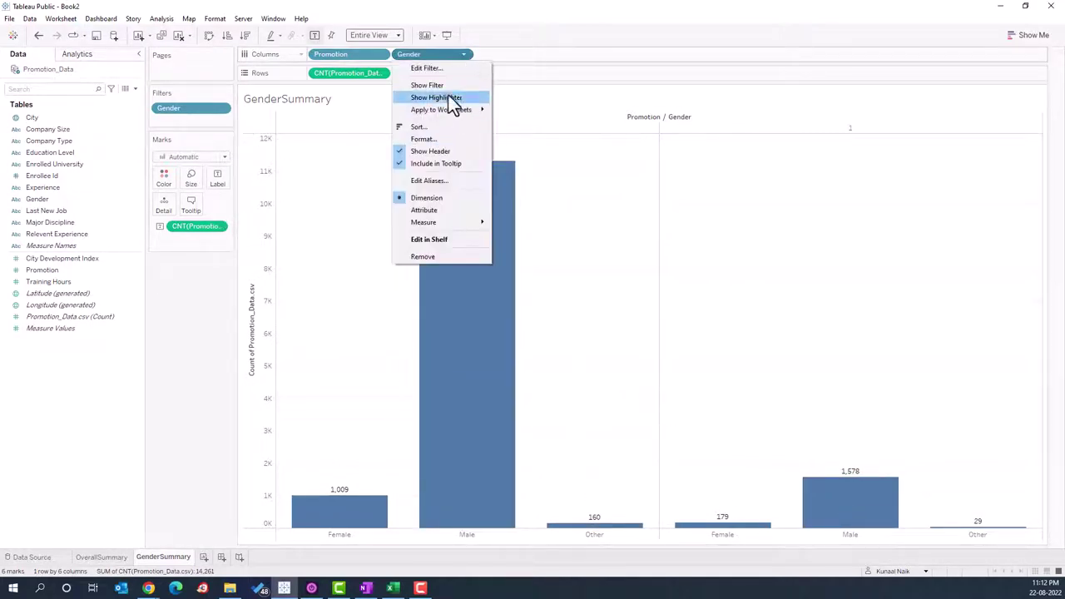
left_click(447, 69)
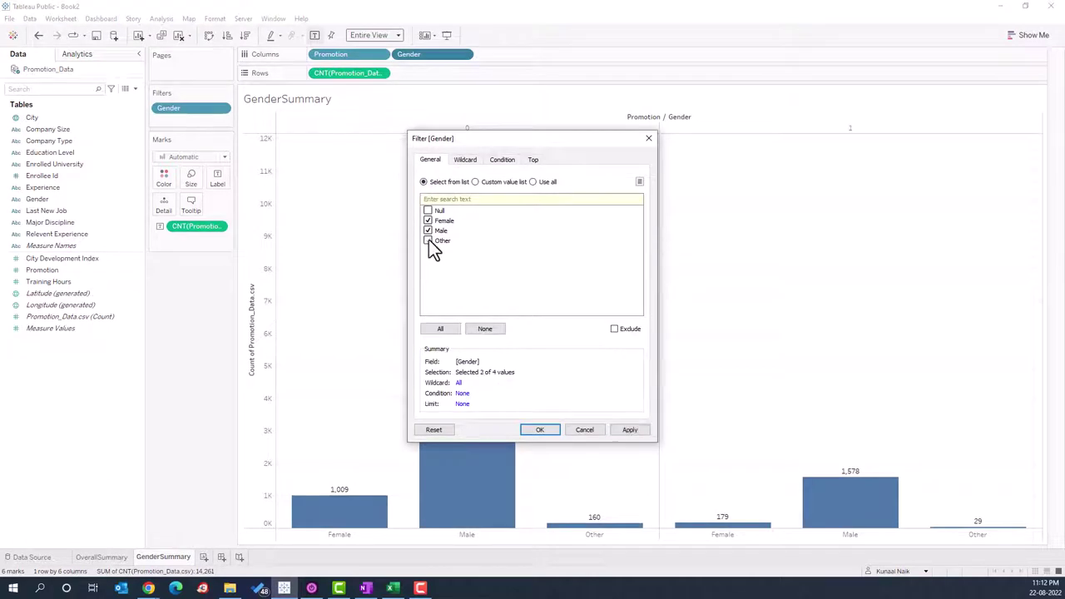
left_click(545, 430)
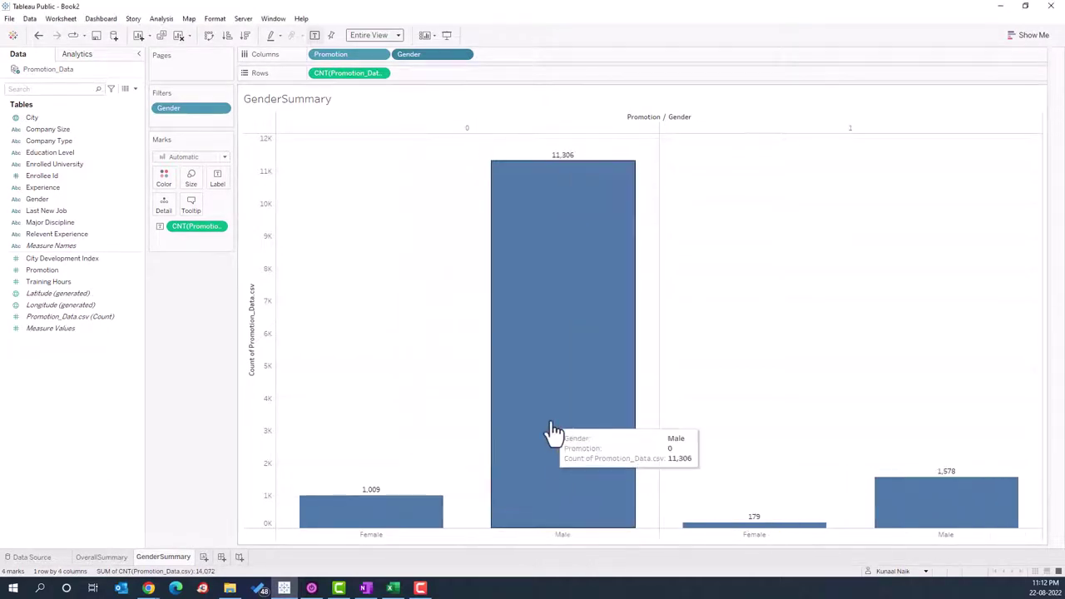
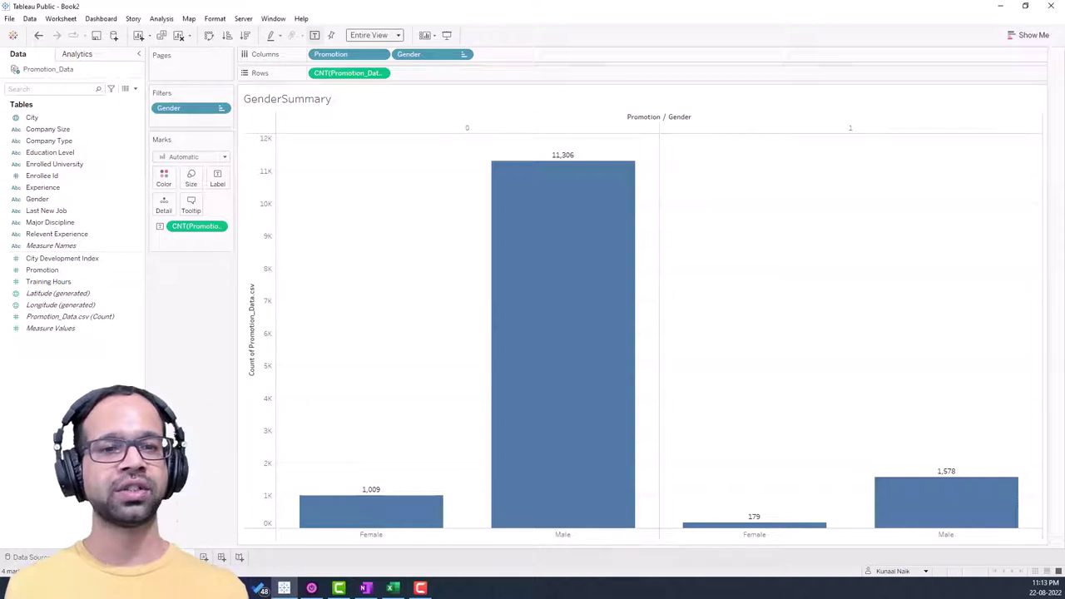
Step: Duplicate the GenderSummary sheet and, in the copy, replace Gender with Education Level after Promotion on Columns
left_click(214, 462)
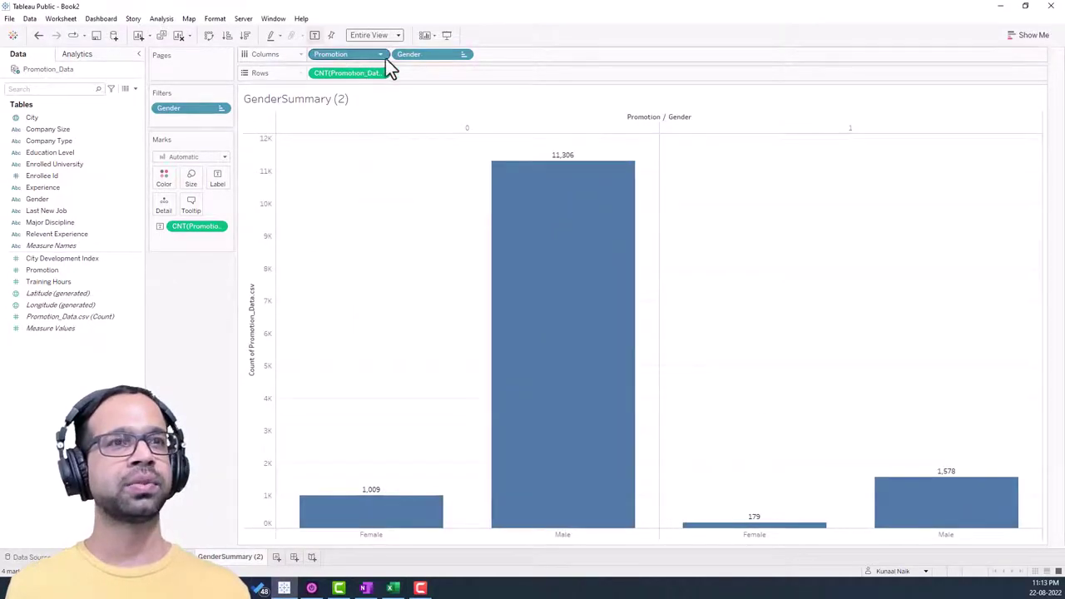
left_click_drag(402, 59, 68, 292)
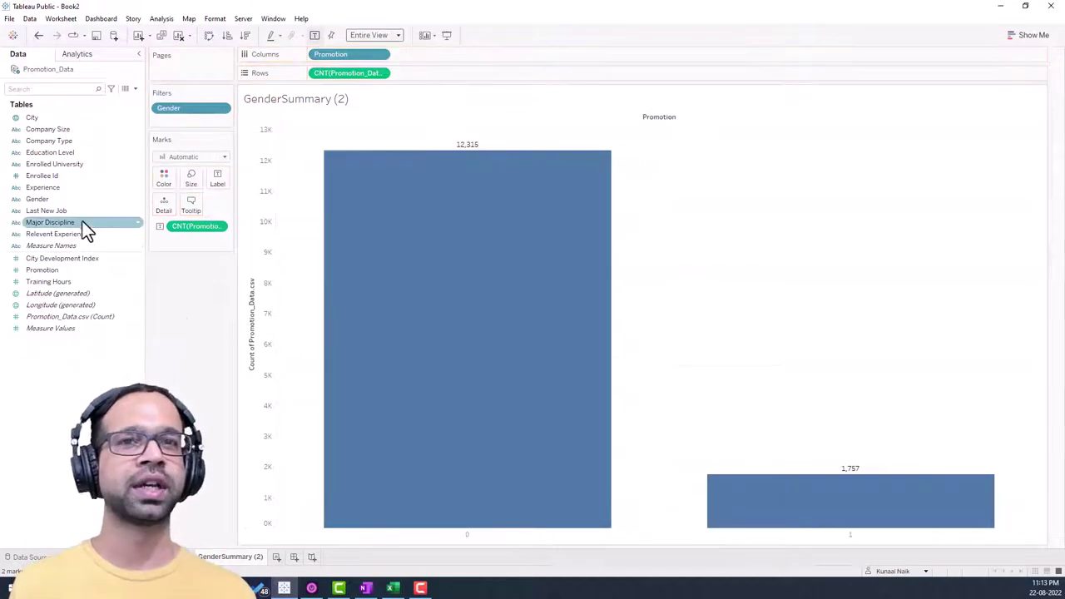
left_click_drag(54, 155, 442, 48)
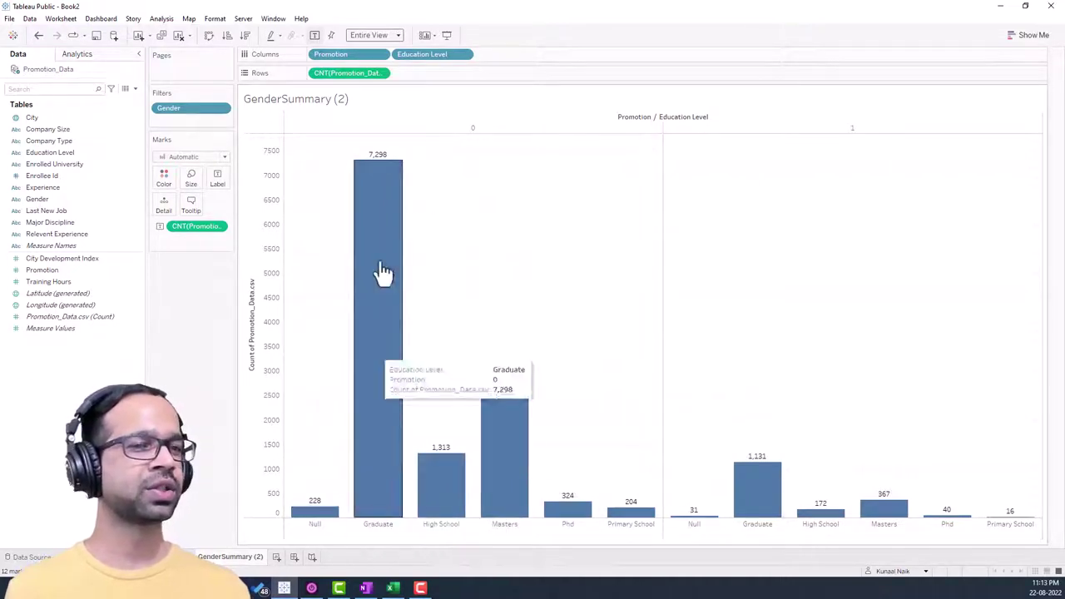
Step: Filter Education Level in the duplicated sheet to exclude the Null values
left_click(464, 55)
left_click(457, 69)
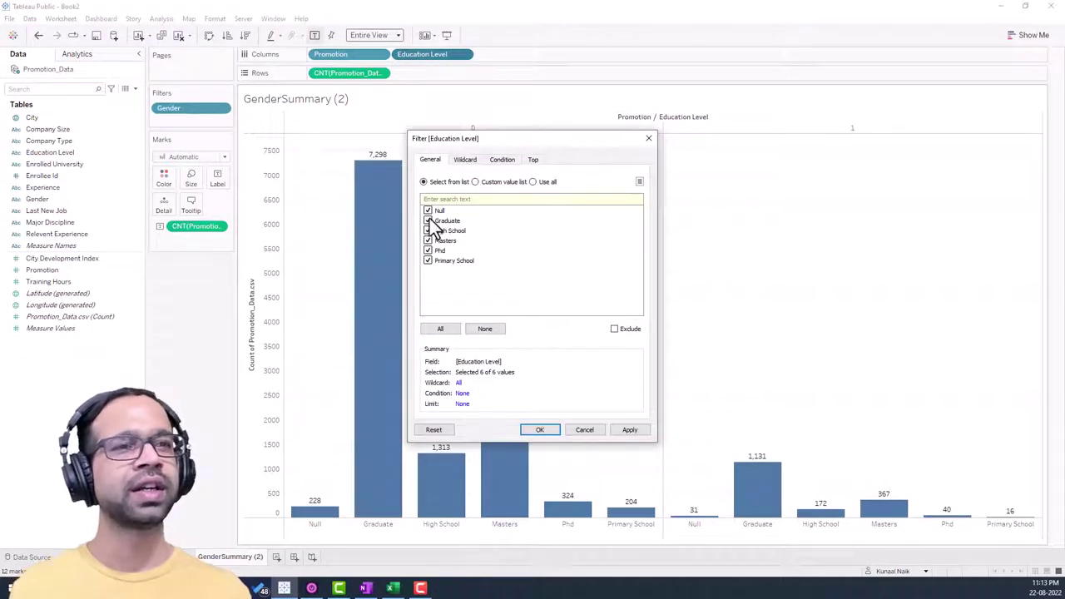
left_click(428, 211)
left_click(540, 429)
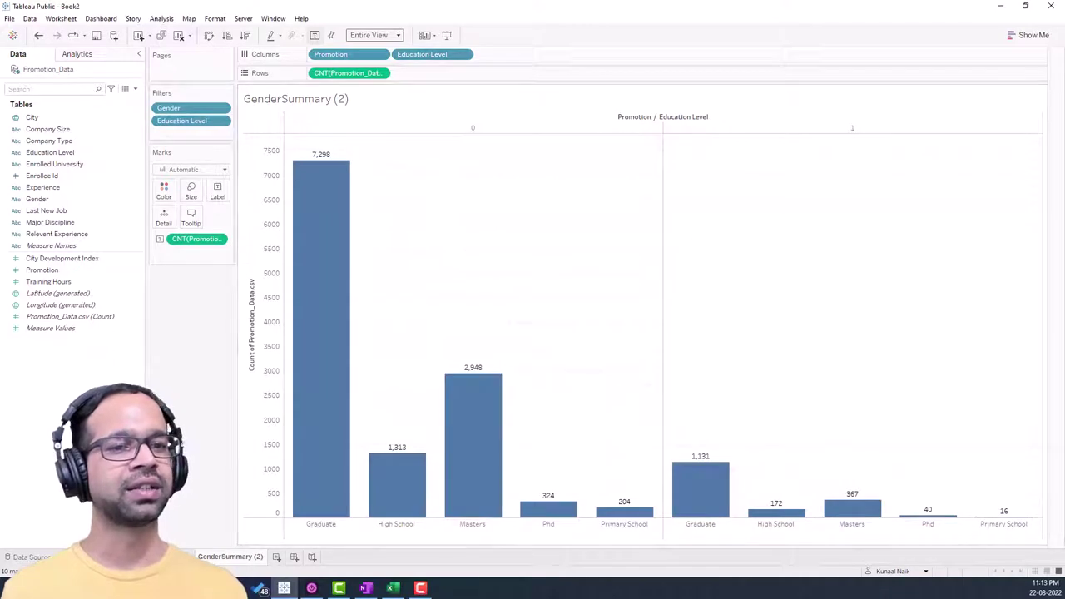
Step: Check the DepartmentSummary chart in the published dashboard in Chrome, return to Tableau Public, and place Education Level ahead of Promotion on Columns
left_click(204, 520)
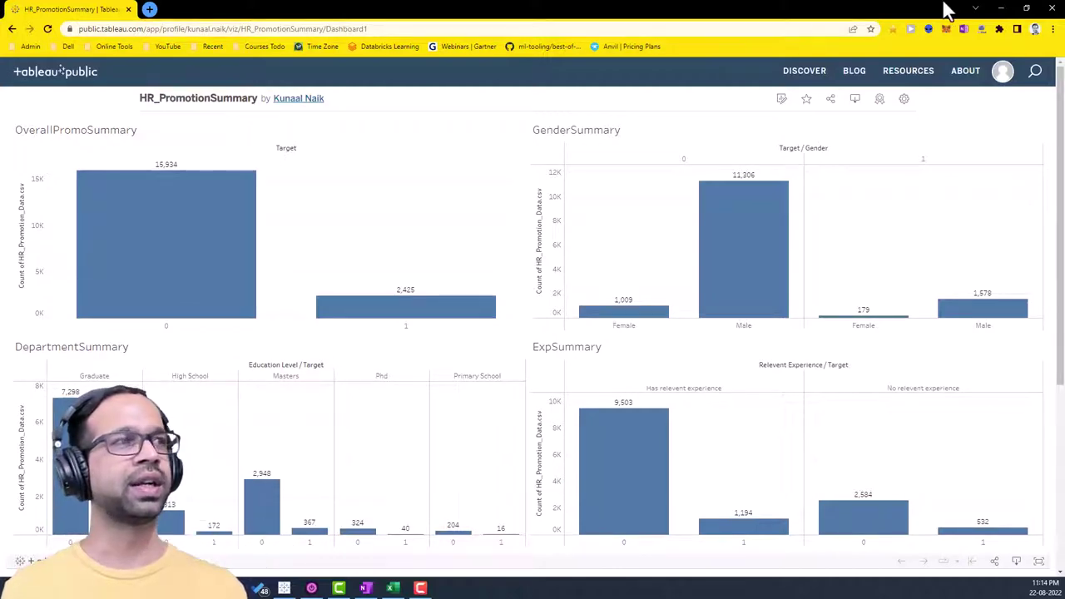
left_click(1001, 7)
left_click_drag(420, 56, 317, 57)
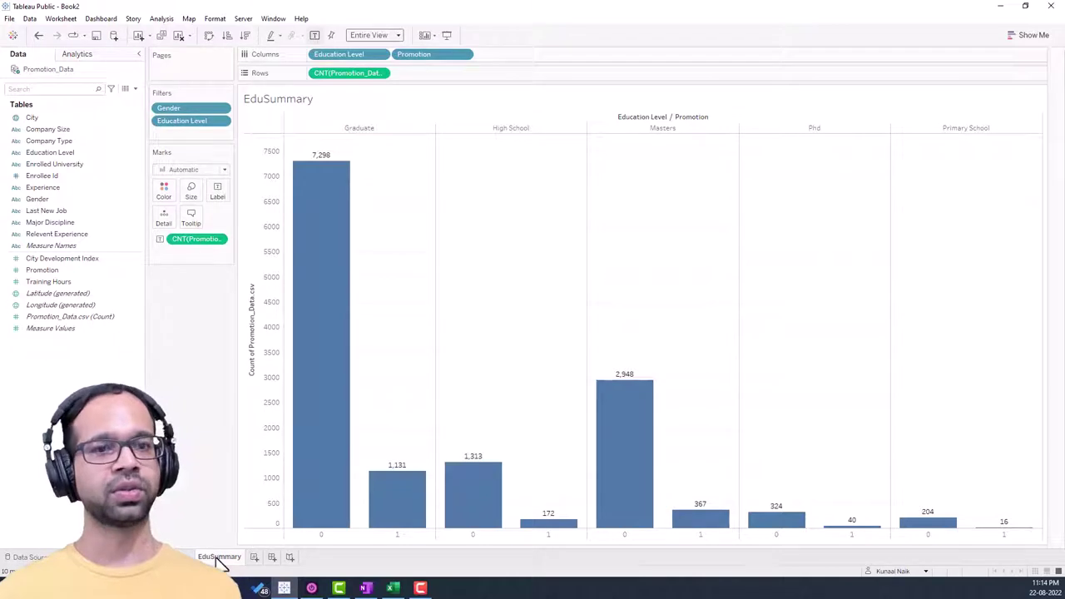
Step: Duplicate the EduSummary sheet, check the ExpSummary chart in the published dashboard in Chrome, and return to Tableau Public
right_click(219, 557)
left_click(270, 459)
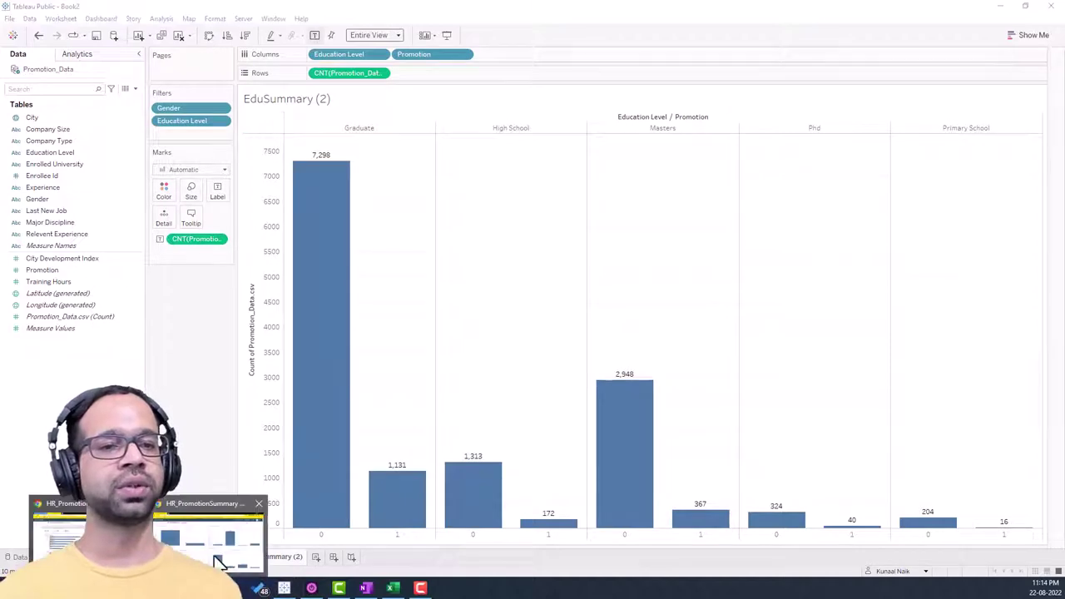
left_click(191, 536)
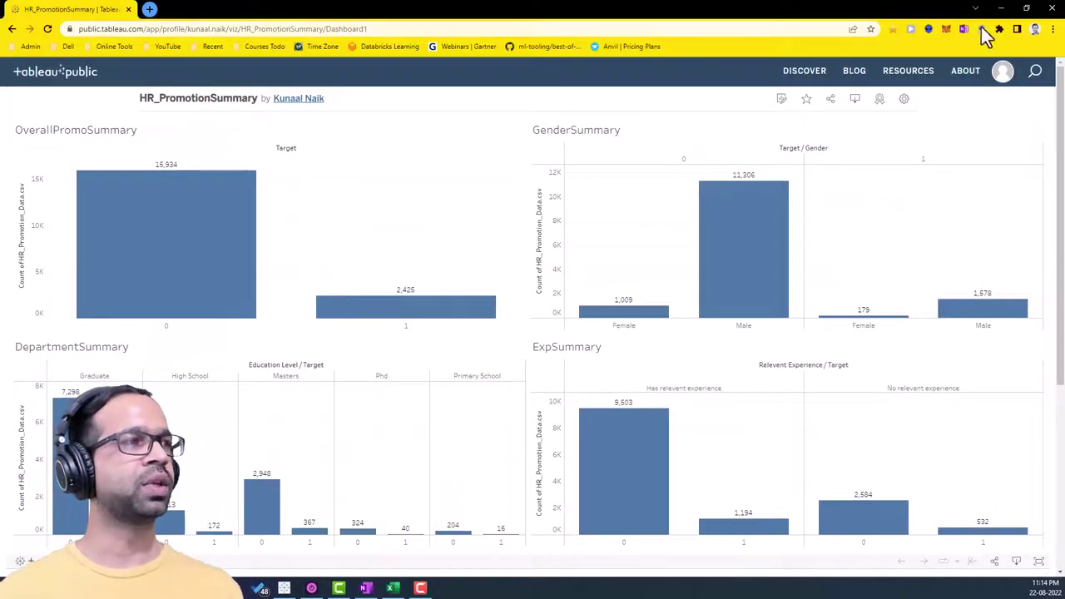
left_click(1001, 7)
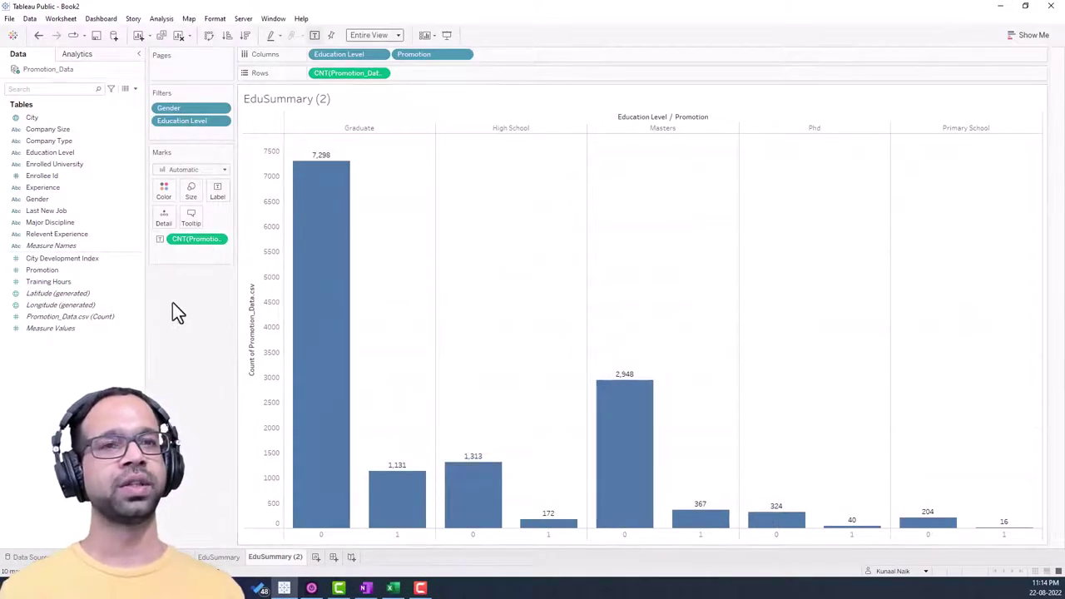
Step: Replace Education Level with Experience on Columns in the duplicated sheet, and place Experience after Promotion
left_click_drag(356, 56, 79, 233)
left_click_drag(63, 194, 311, 55)
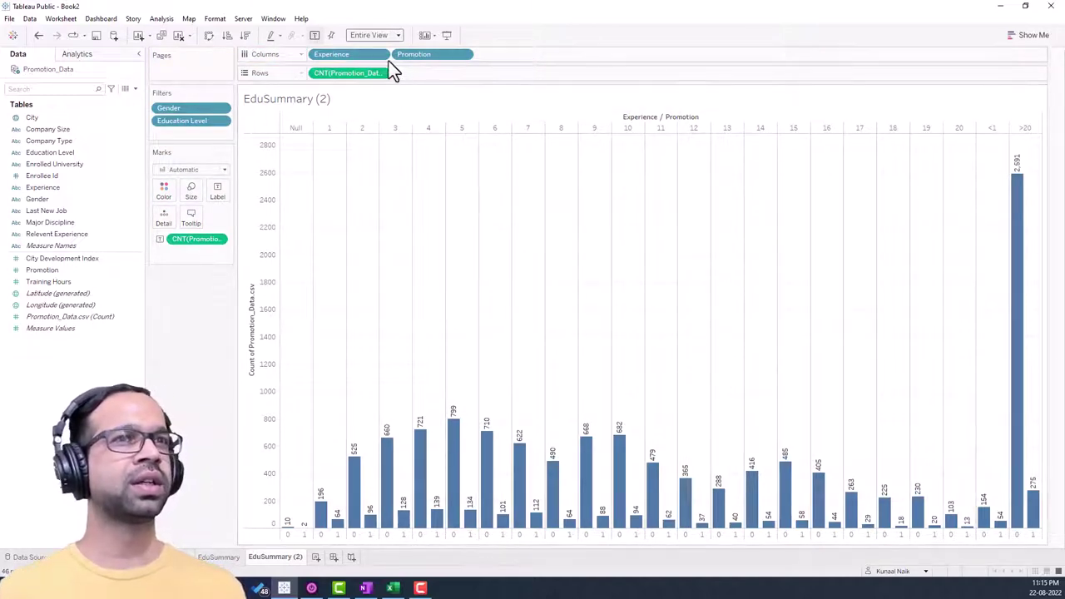
left_click_drag(335, 51, 516, 55)
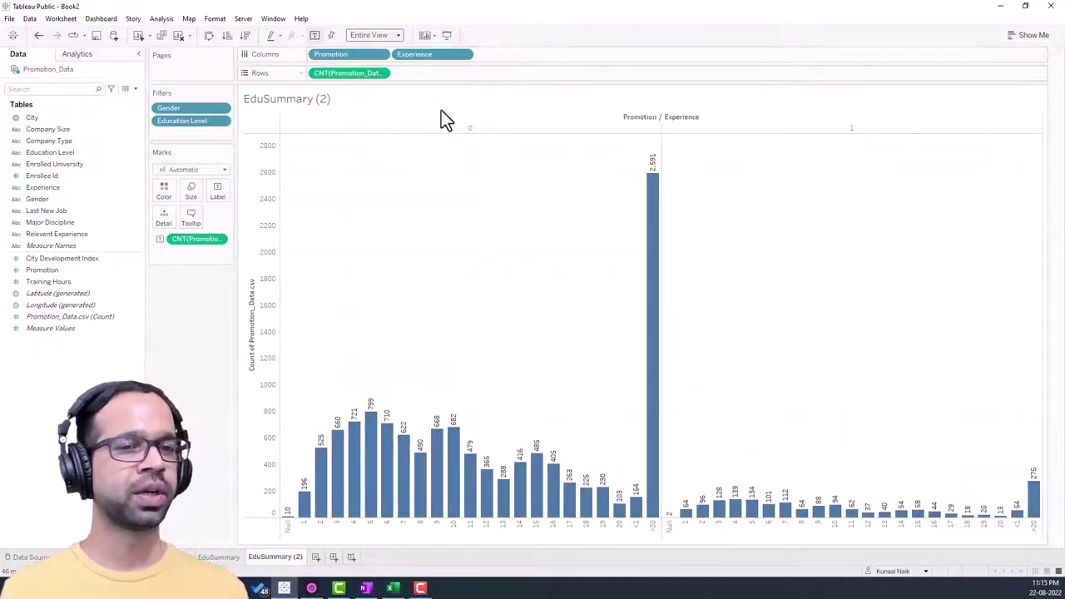
Step: Recheck the published ExpSummary chart in Chrome, then in Tableau Public replace Experience with Relevent Experience, placed ahead of Promotion on Columns
mouse_move(284, 588)
left_click(241, 532)
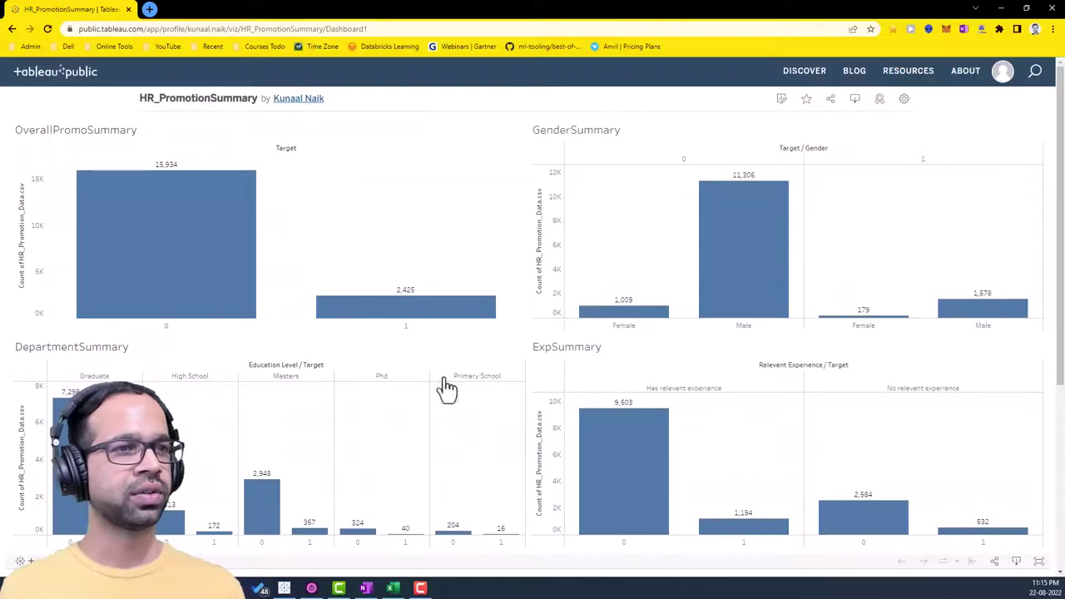
left_click(1002, 9)
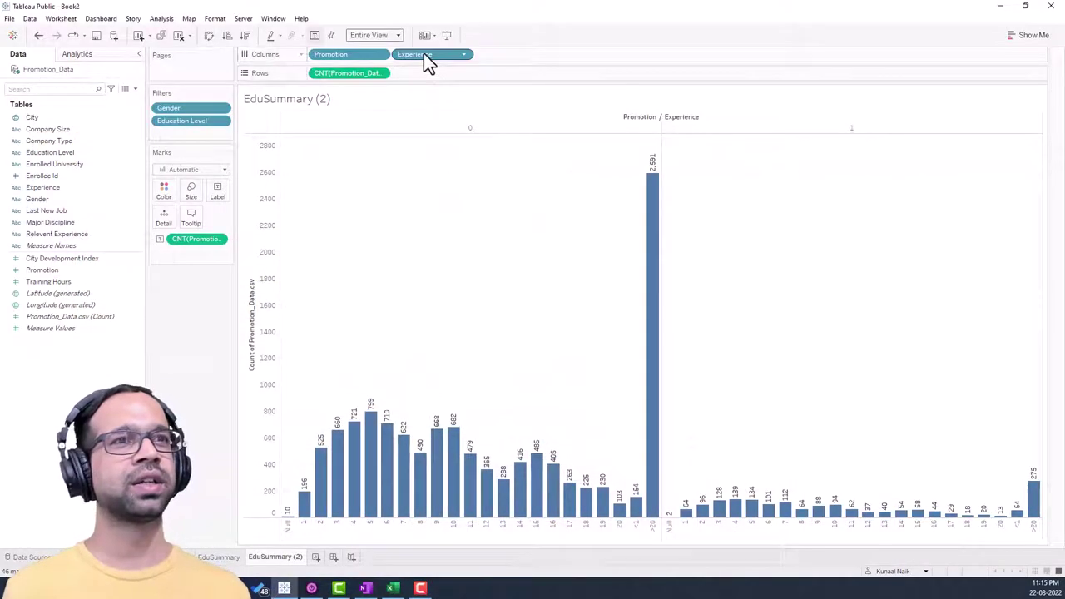
mouse_move(424, 53)
left_mouse_down()
mouse_move(67, 241)
mouse_move(416, 56)
left_mouse_up()
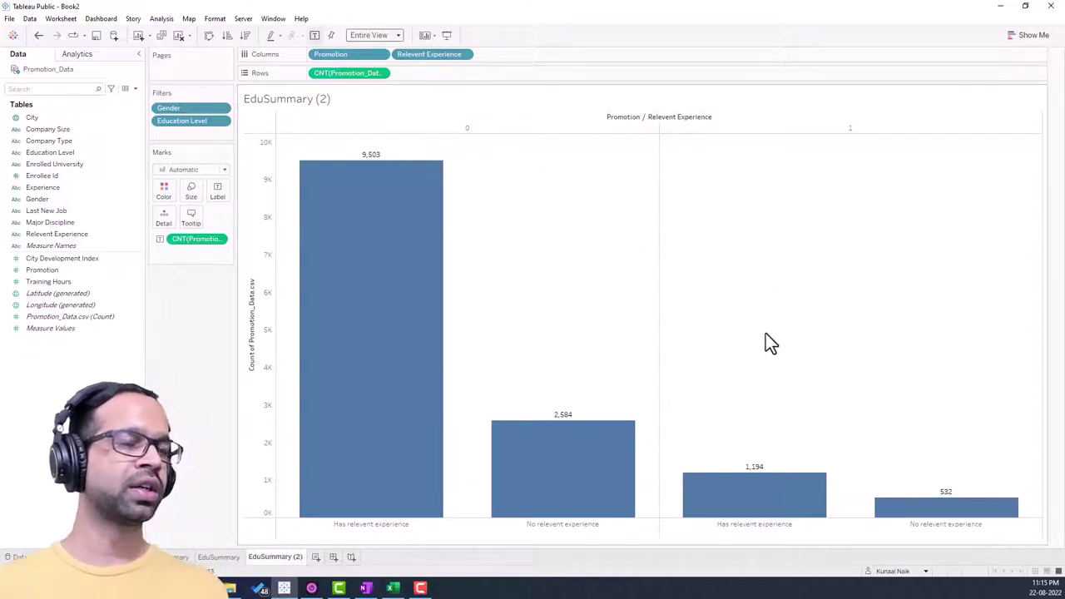
left_click_drag(371, 59, 519, 57)
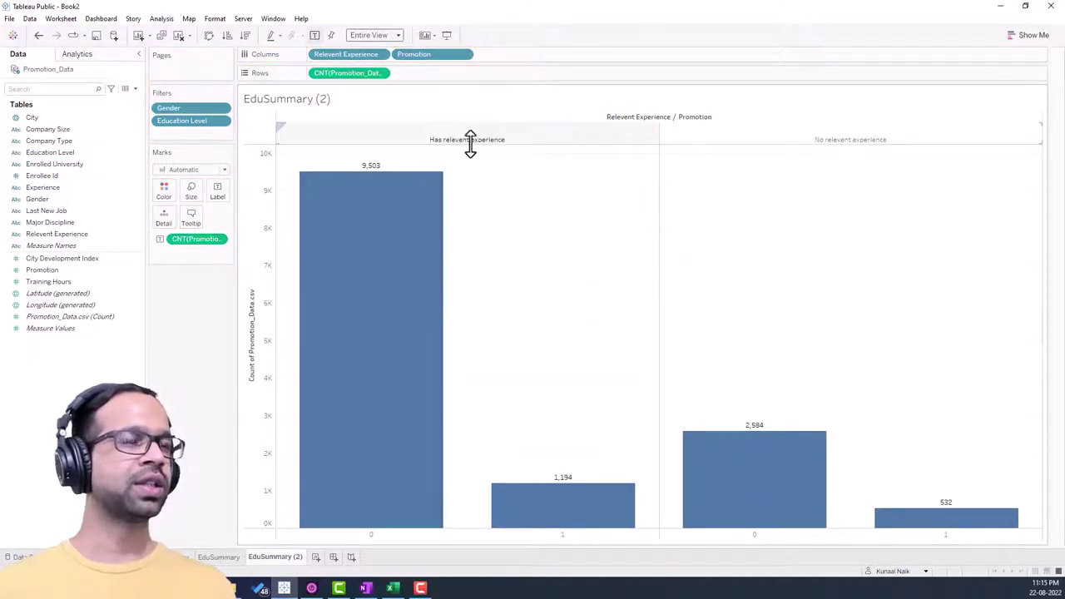
Step: Rename the EduSummary (2) sheet as ExpSummary
mouse_move(408, 202)
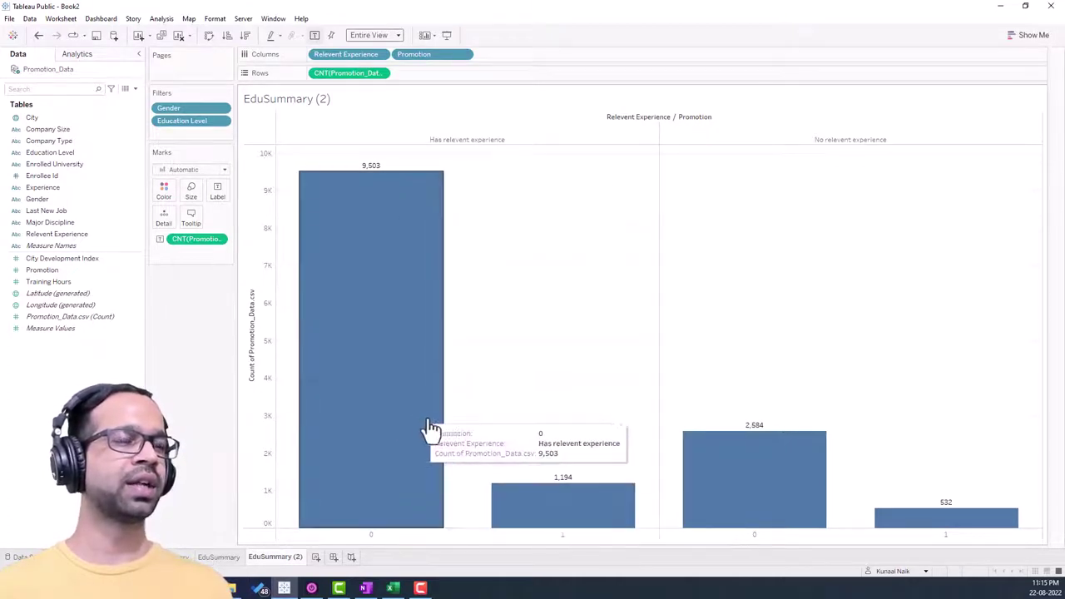
mouse_move(559, 489)
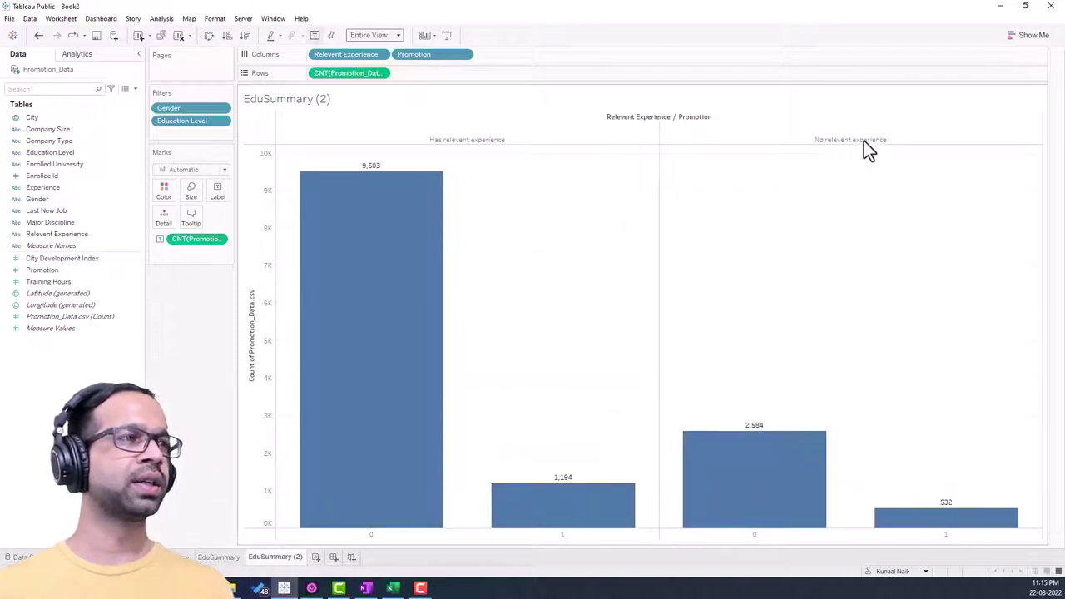
mouse_move(953, 516)
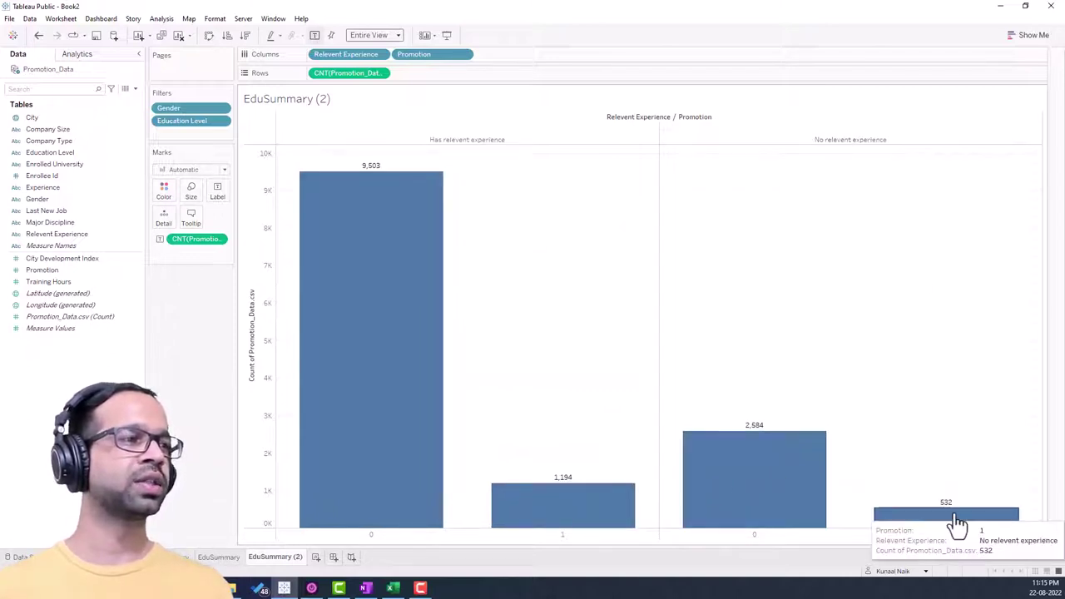
mouse_move(763, 466)
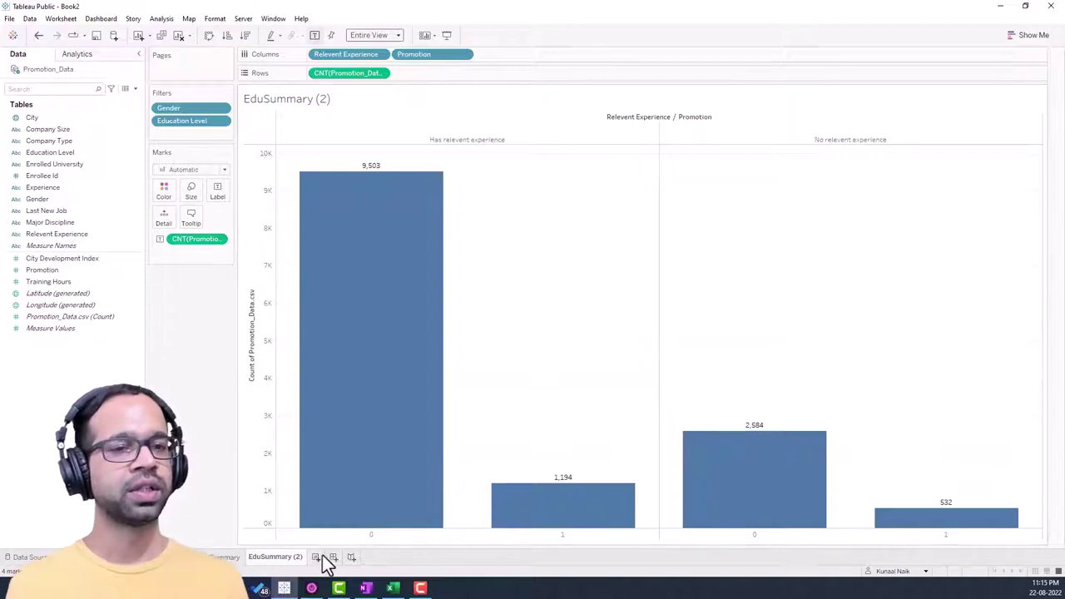
double_click(289, 557)
left_click_drag(262, 557, 321, 559)
type("Exp")
key("BackSpace")
key("BackSpace")
key("Return")
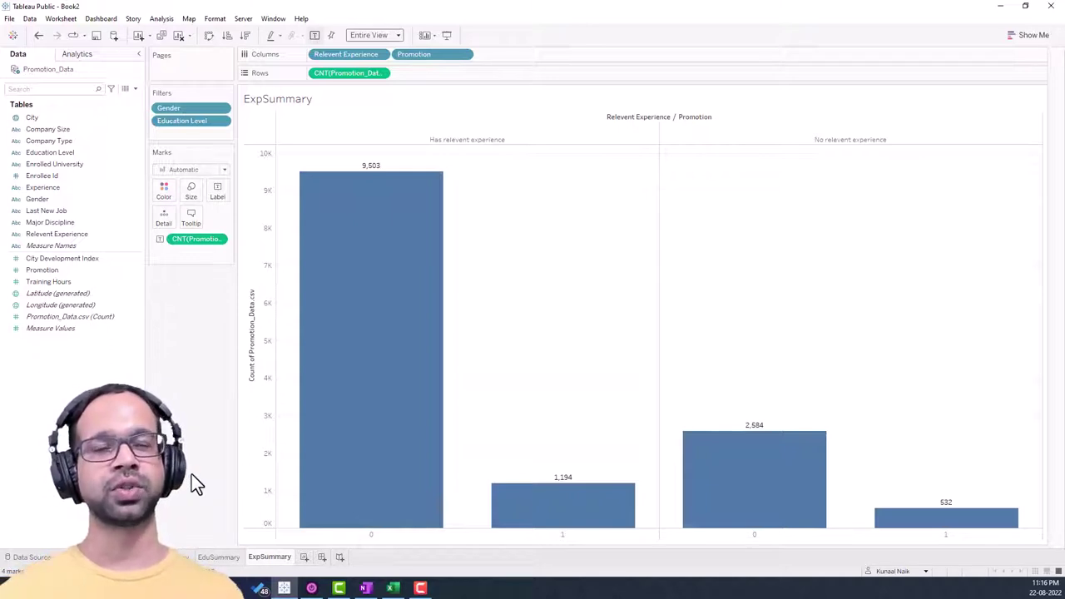
Step: Create a new dashboard and set its size to Automatic
left_click(322, 557)
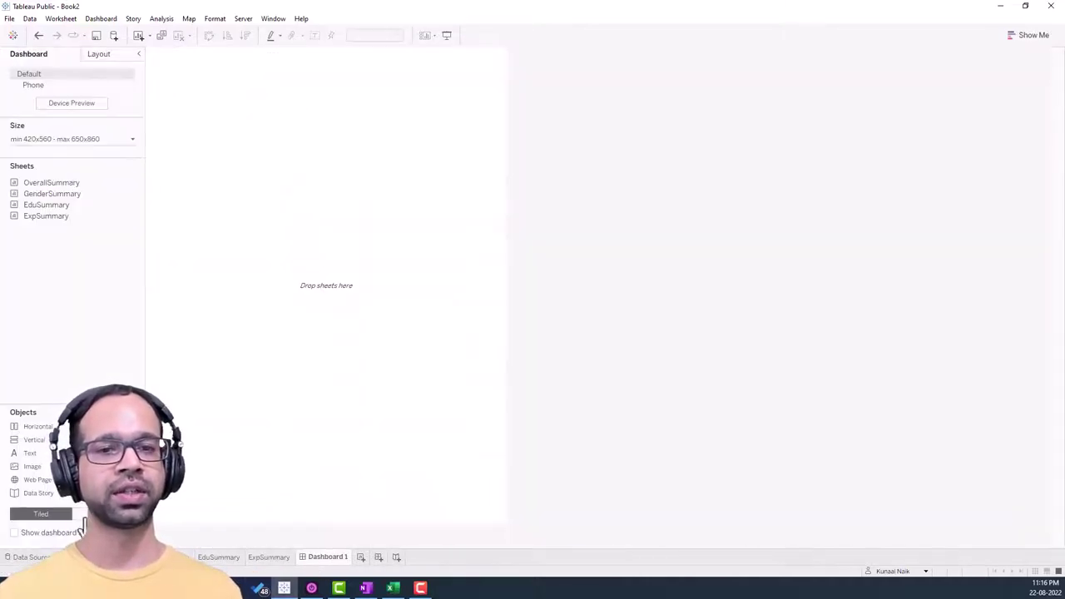
left_click(93, 139)
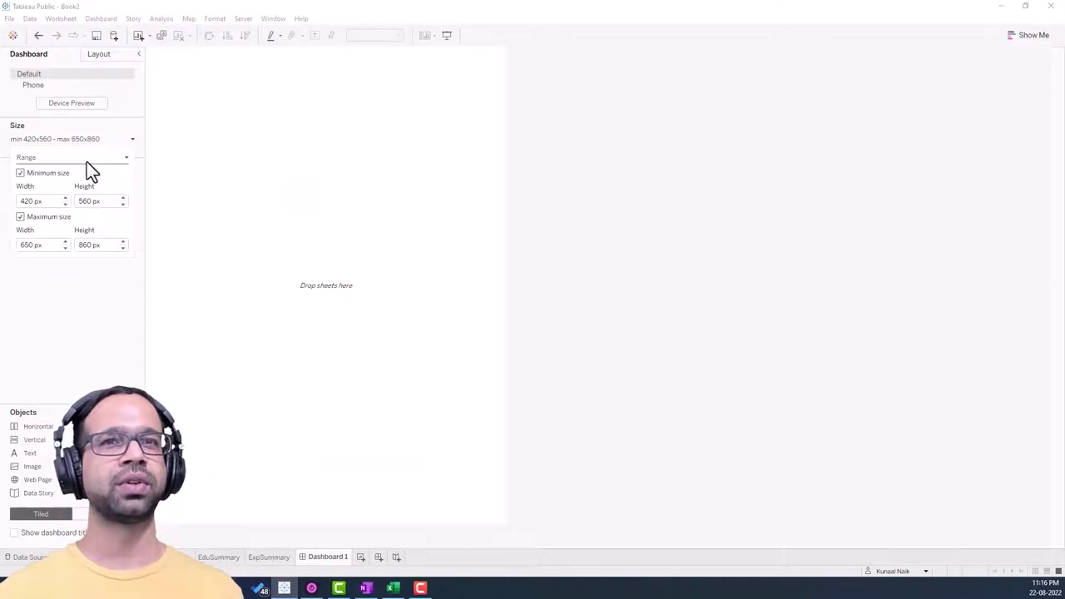
left_click(75, 158)
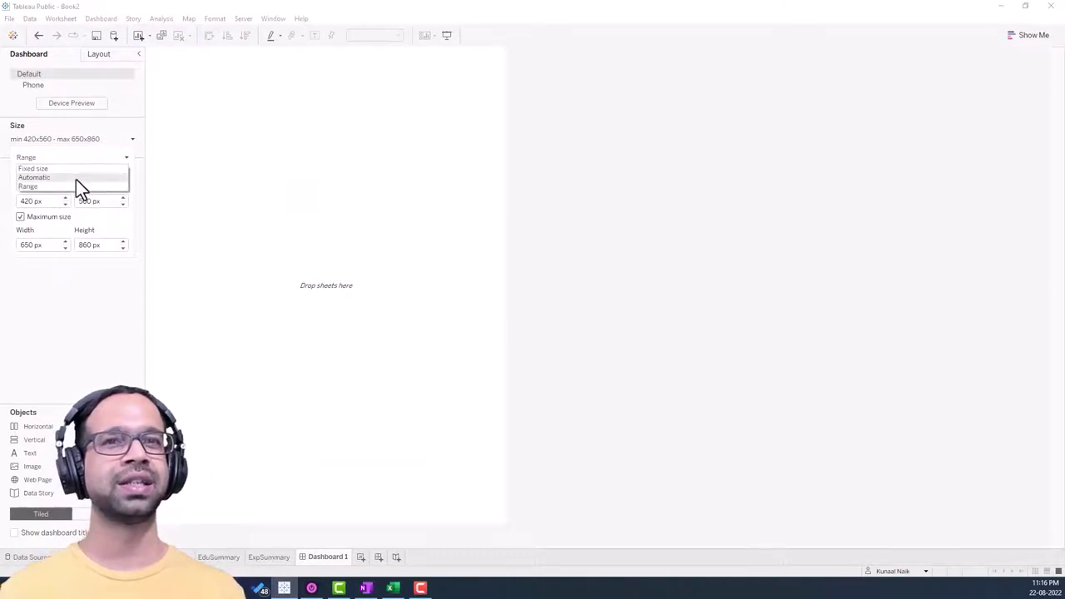
left_click(76, 179)
Step: Add the OverallSummary sheet to the dashboard and place GenderSummary beside it on the right half
mouse_move(64, 185)
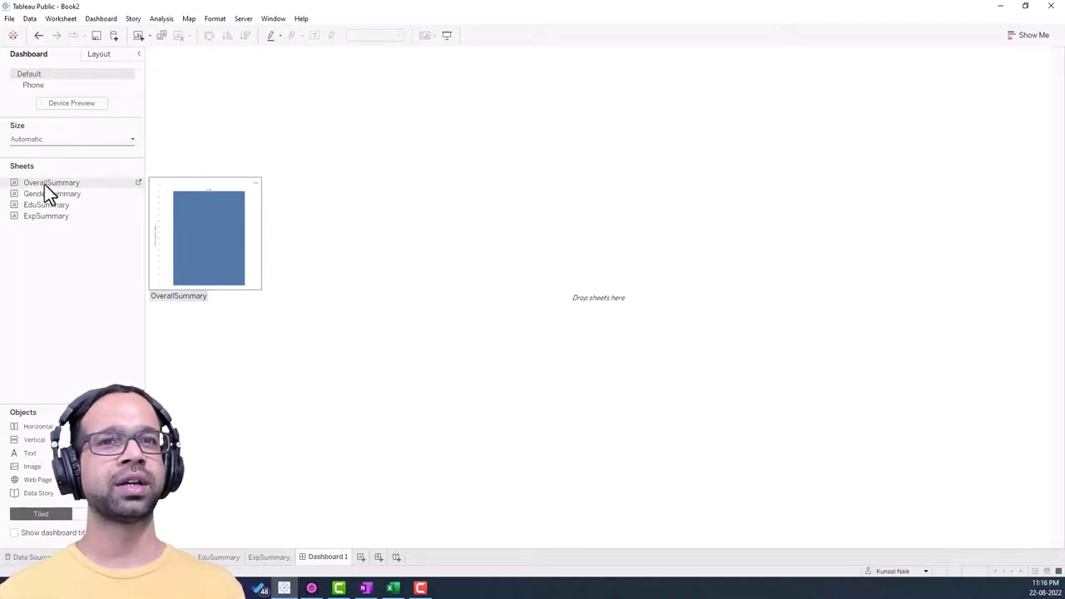
mouse_move(42, 185)
left_mouse_down()
mouse_move(317, 201)
mouse_move(317, 190)
left_mouse_up()
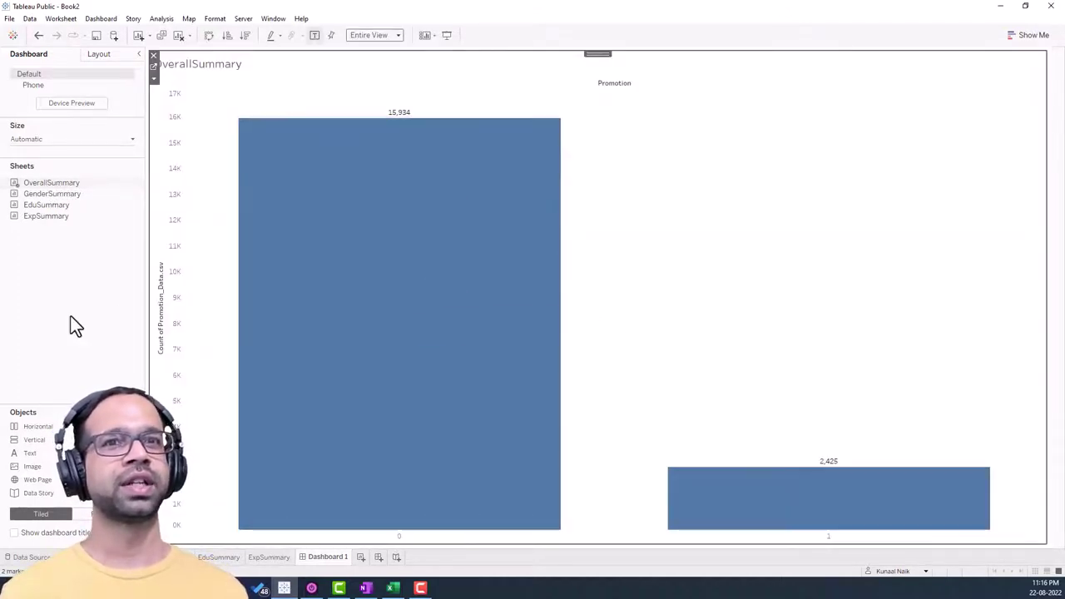
mouse_move(73, 198)
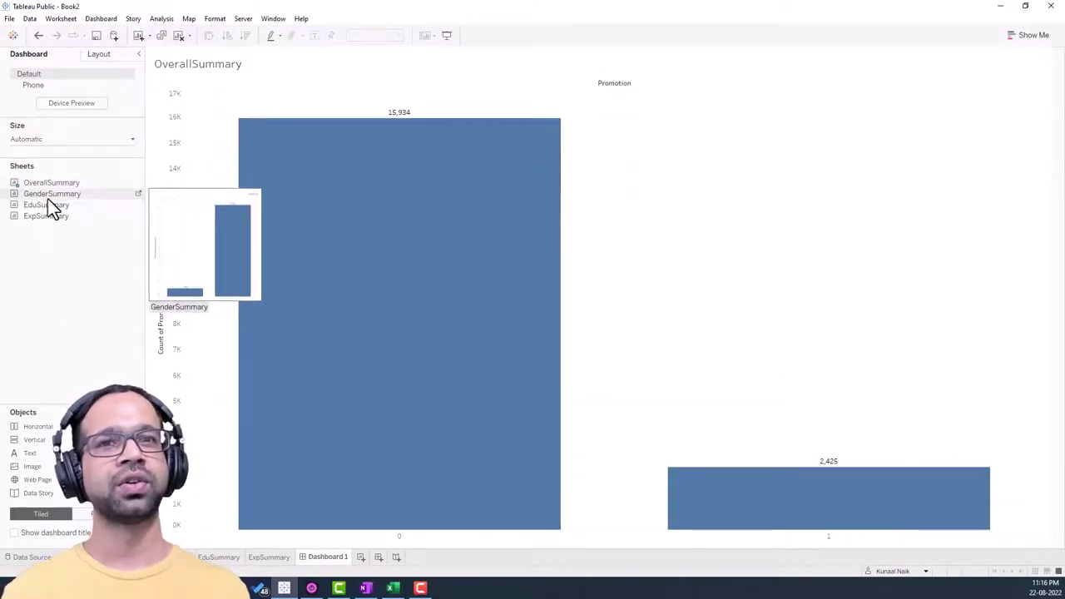
left_click_drag(39, 193, 451, 184)
left_click_drag(673, 214, 860, 327)
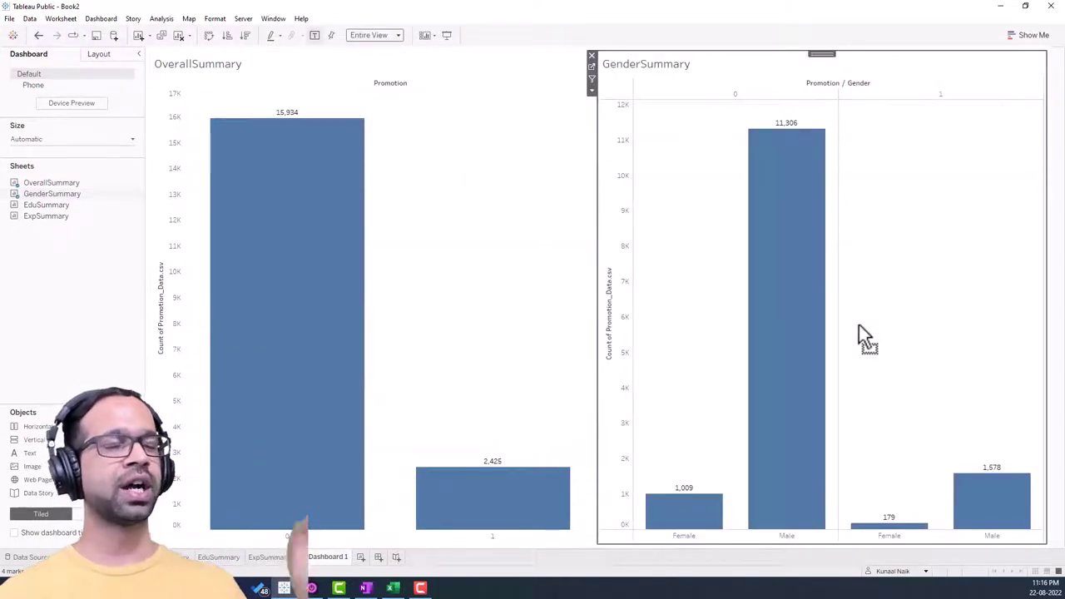
Step: Add EduSummary beneath OverallSummary and ExpSummary beneath GenderSummary to form a two-by-two chart grid
mouse_move(72, 215)
left_click_drag(62, 205, 219, 287)
mouse_move(333, 372)
left_mouse_down()
mouse_move(409, 435)
mouse_move(438, 200)
mouse_move(260, 285)
mouse_move(640, 445)
mouse_move(994, 190)
mouse_move(777, 469)
mouse_move(509, 156)
mouse_move(330, 379)
left_mouse_up()
left_click_drag(382, 420, 379, 456)
left_click_drag(48, 216, 779, 440)
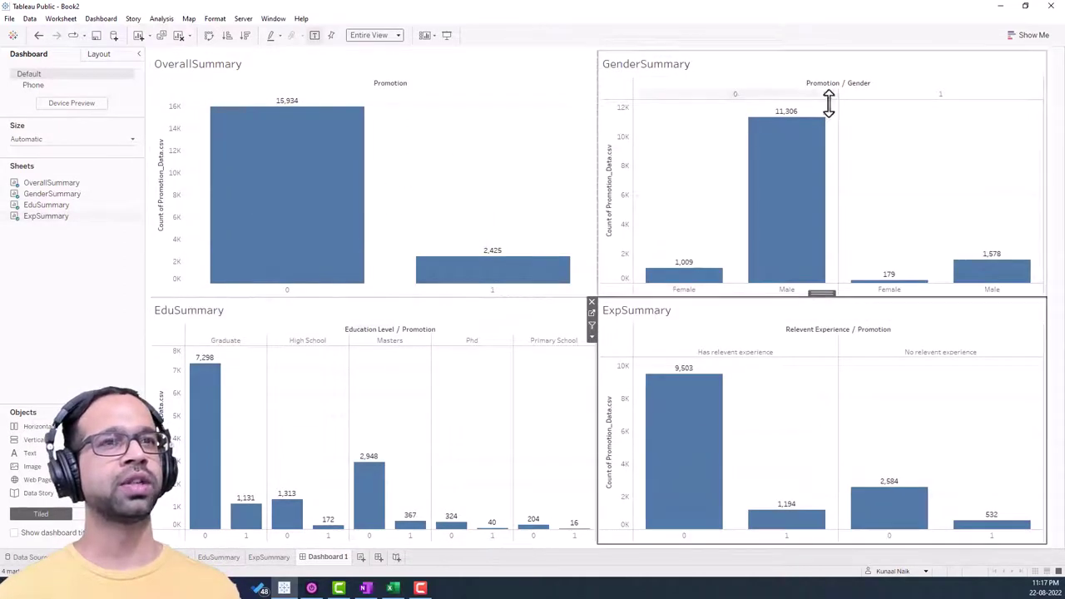
left_click(77, 315)
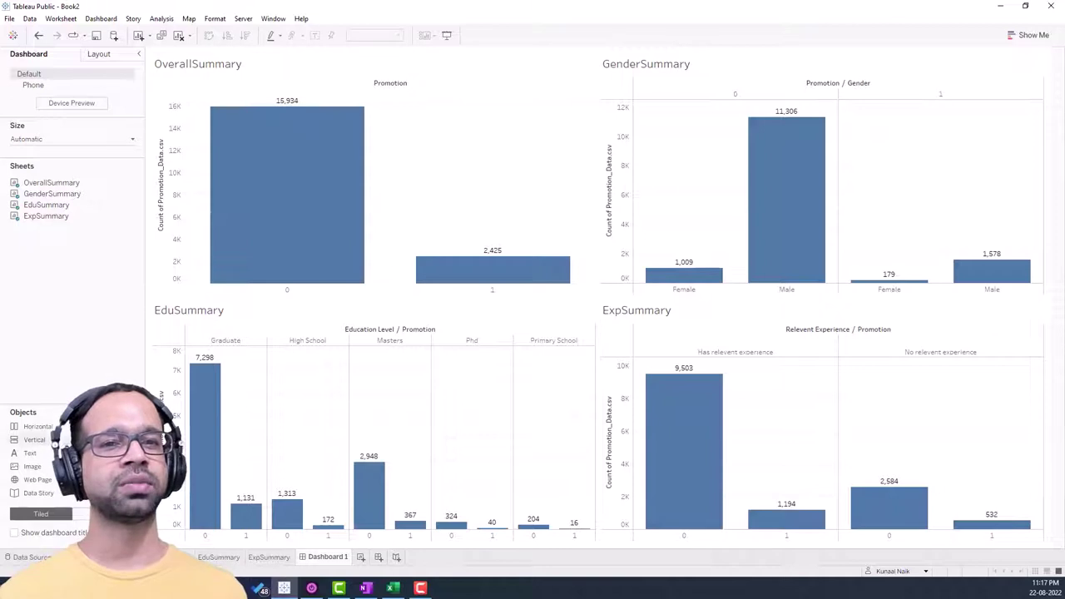
Step: Add a text object across the top of the dashboard reading "Promotion Summary"
left_click_drag(33, 453, 610, 49)
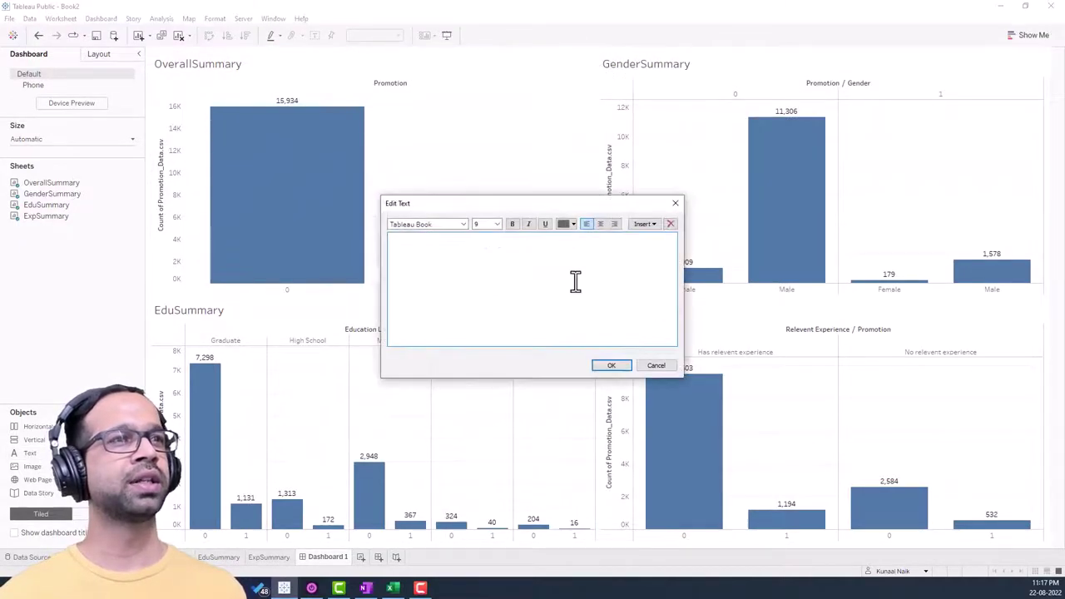
type("Pro")
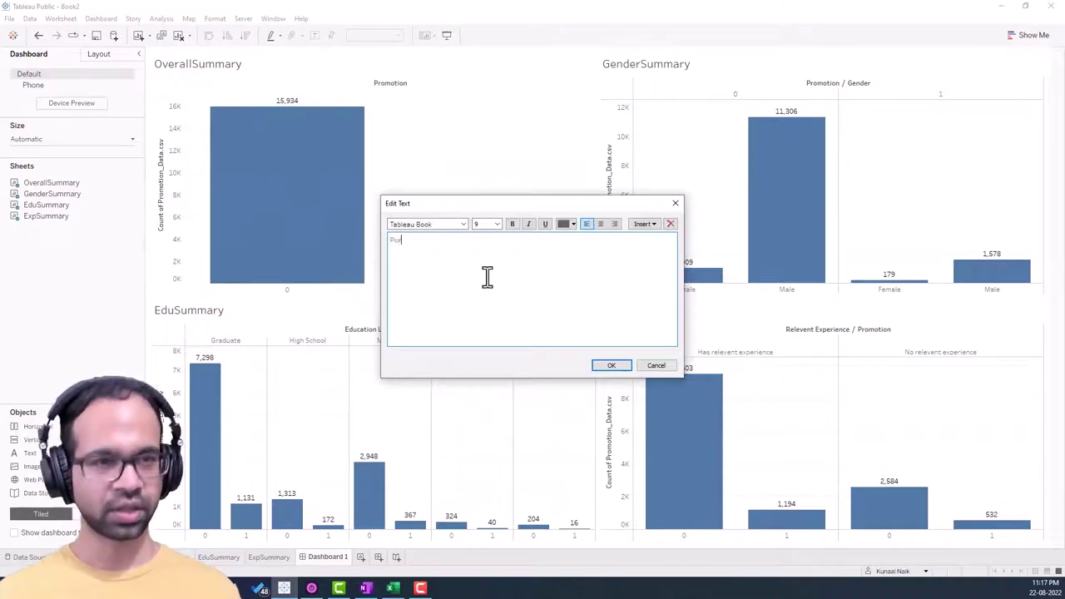
type("motin")
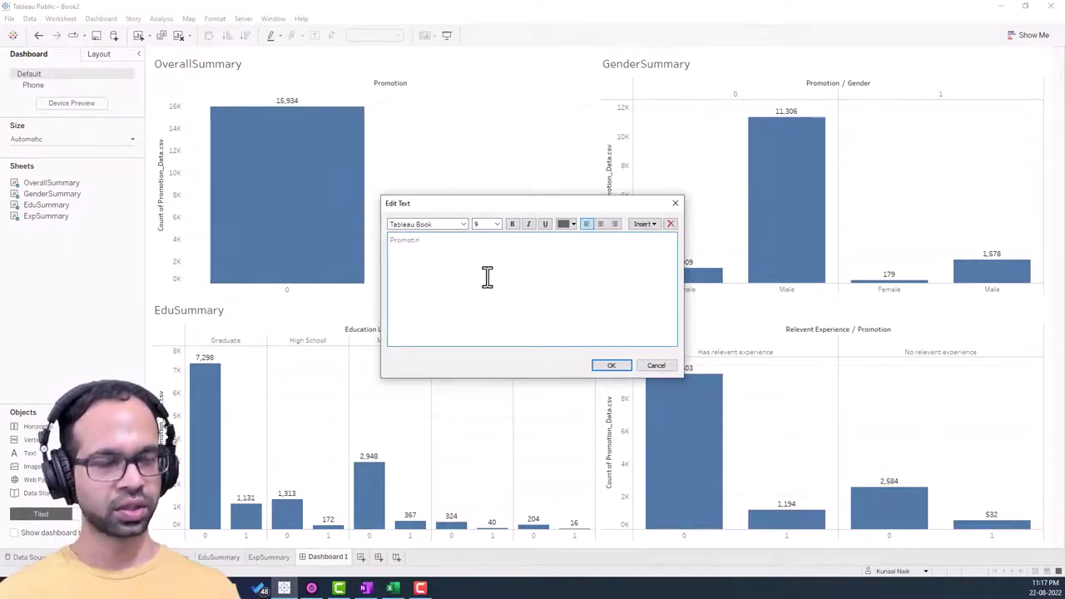
key("BackSpace")
type("on Summary")
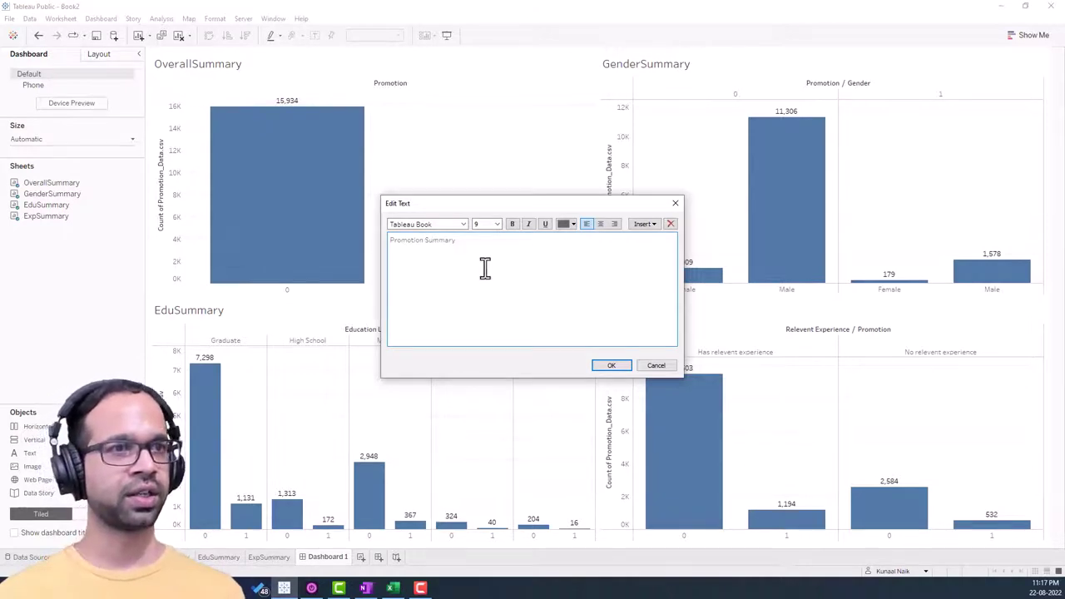
Step: Format the Promotion Summary text in black, size 20 and centred, and shrink the title to a thin band above the charts
left_click_drag(466, 238, 364, 236)
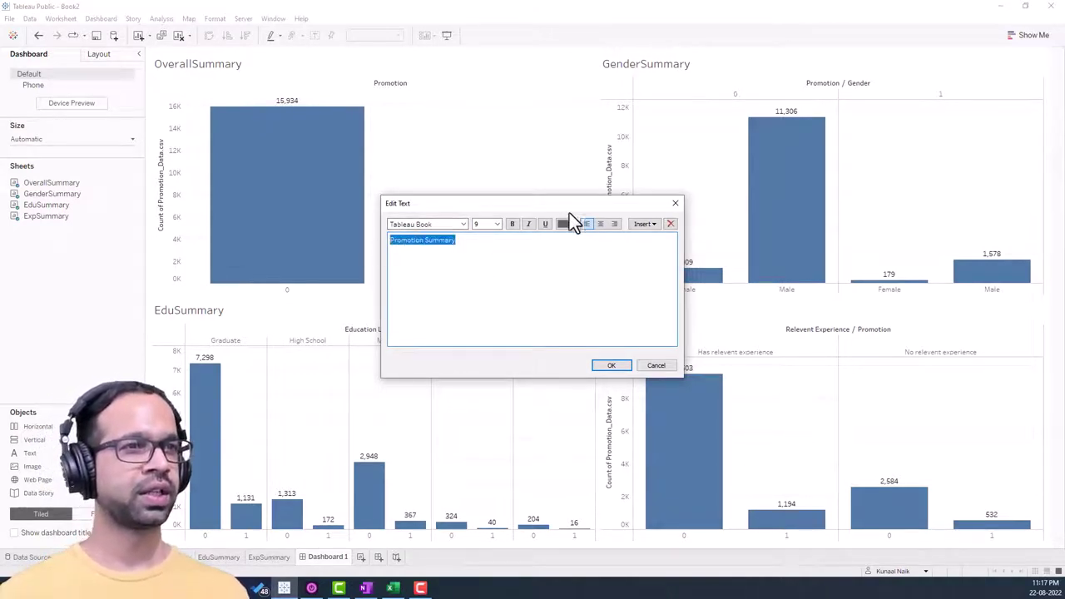
left_click(572, 224)
left_click(566, 236)
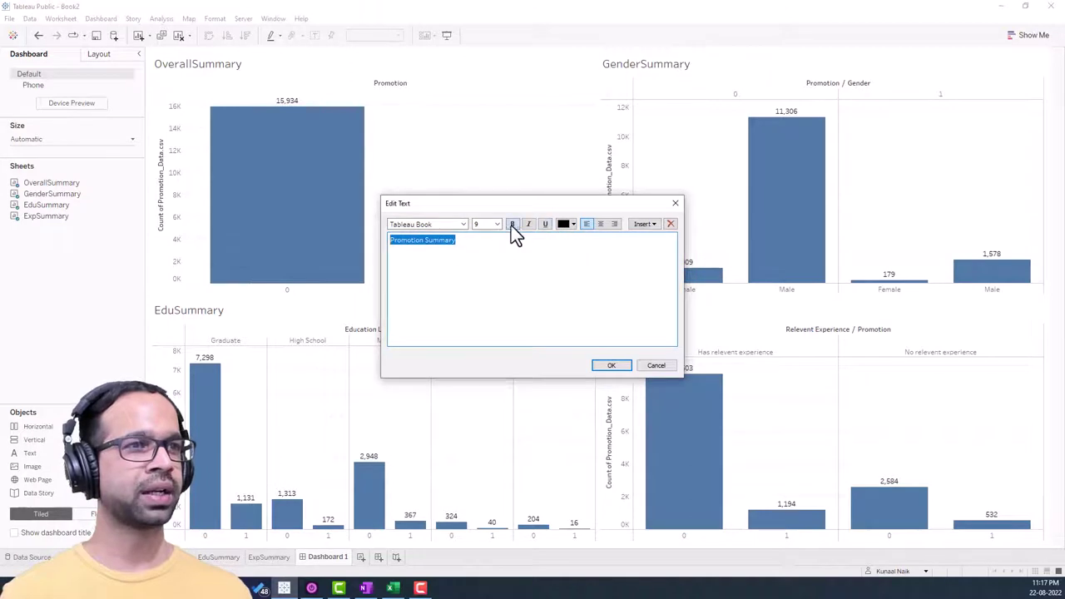
left_click(481, 300)
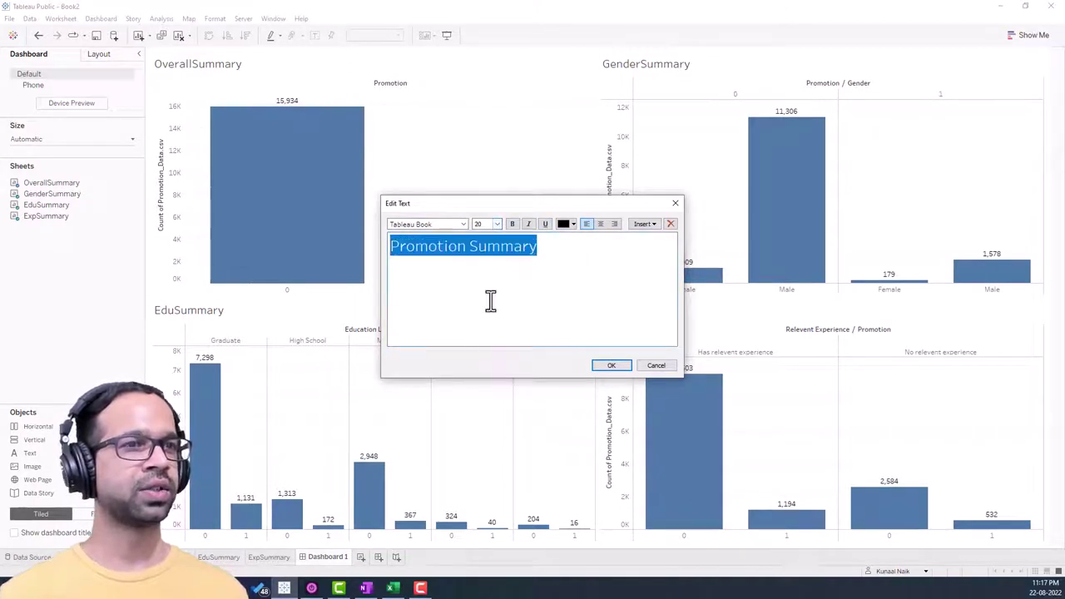
left_click(600, 224)
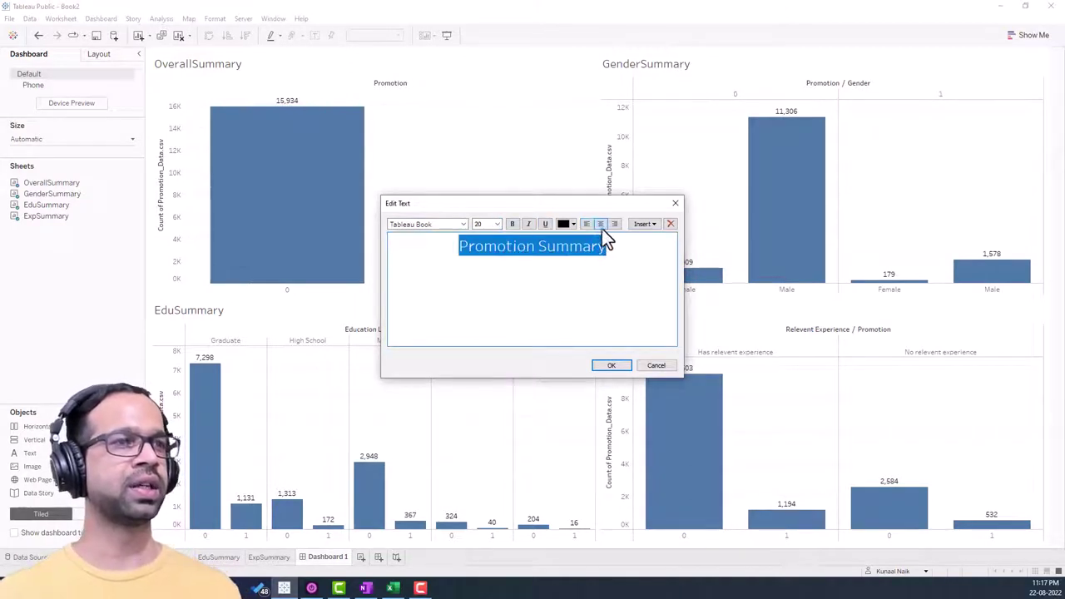
left_click(611, 365)
left_click_drag(570, 175, 585, 78)
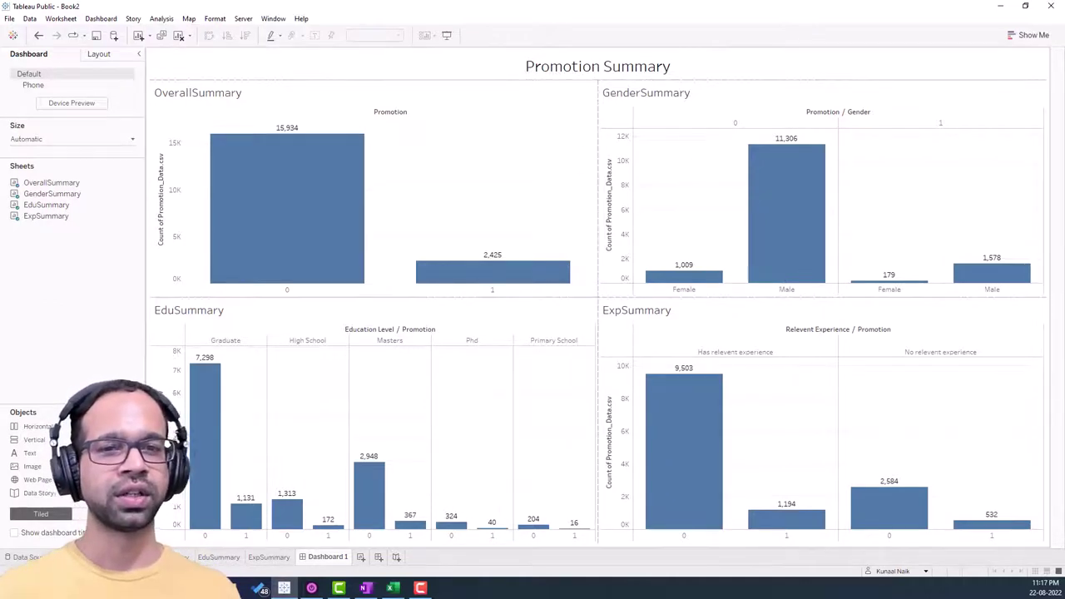
Step: Insert an empty spacer between the left and right chart columns and narrow it to a thin vertical gap
left_click_drag(74, 439, 600, 207)
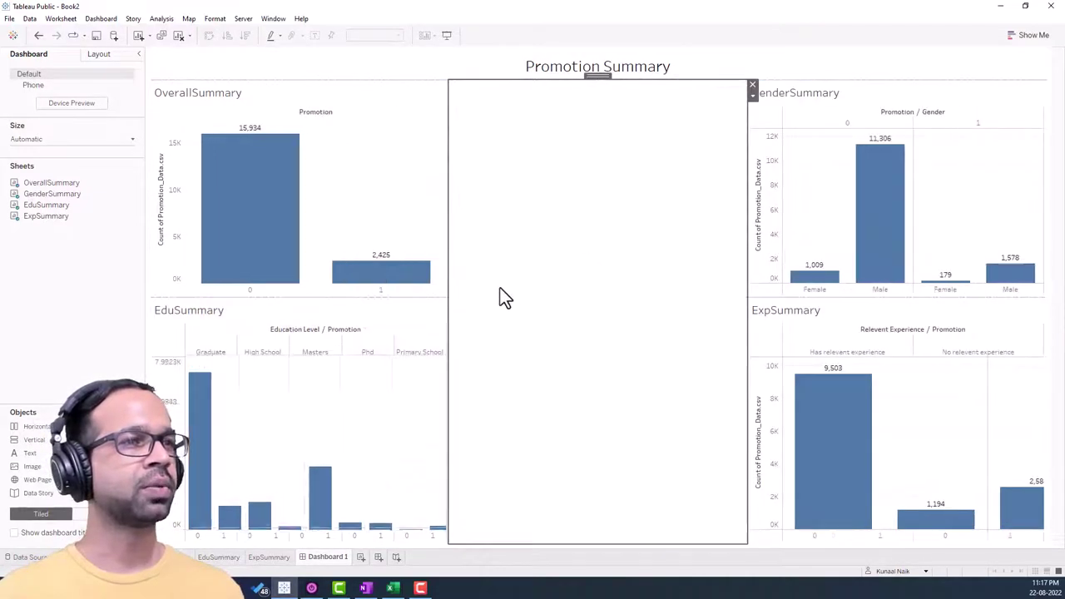
left_click_drag(447, 257, 566, 252)
left_click(719, 233)
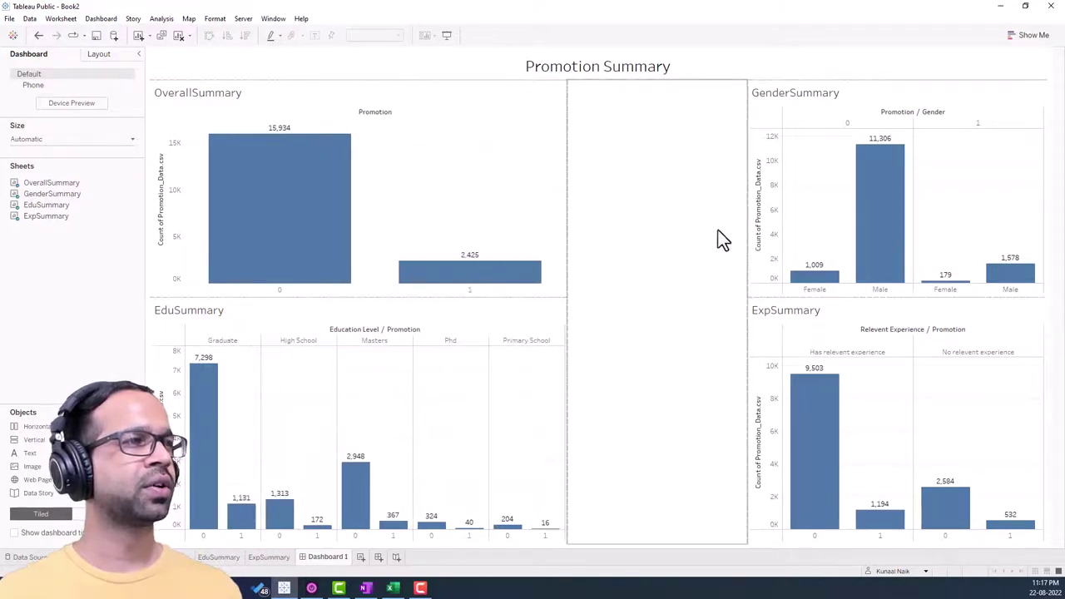
left_click_drag(747, 230, 595, 228)
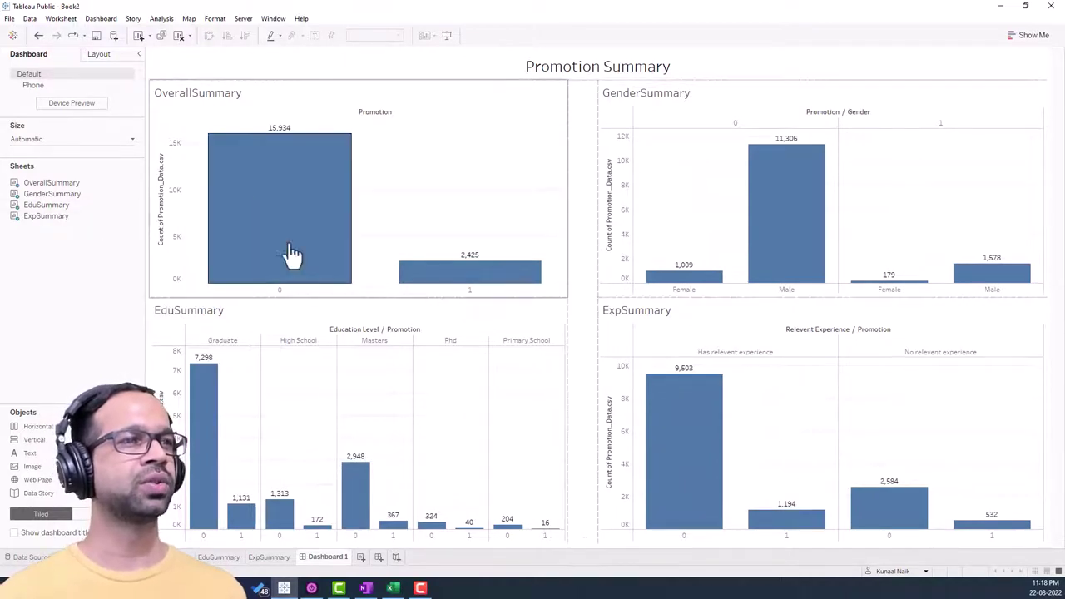
Step: Insert a blank object between OverallSummary and EduSummary and reduce it to a thin horizontal gap
left_click_drag(83, 426, 320, 291)
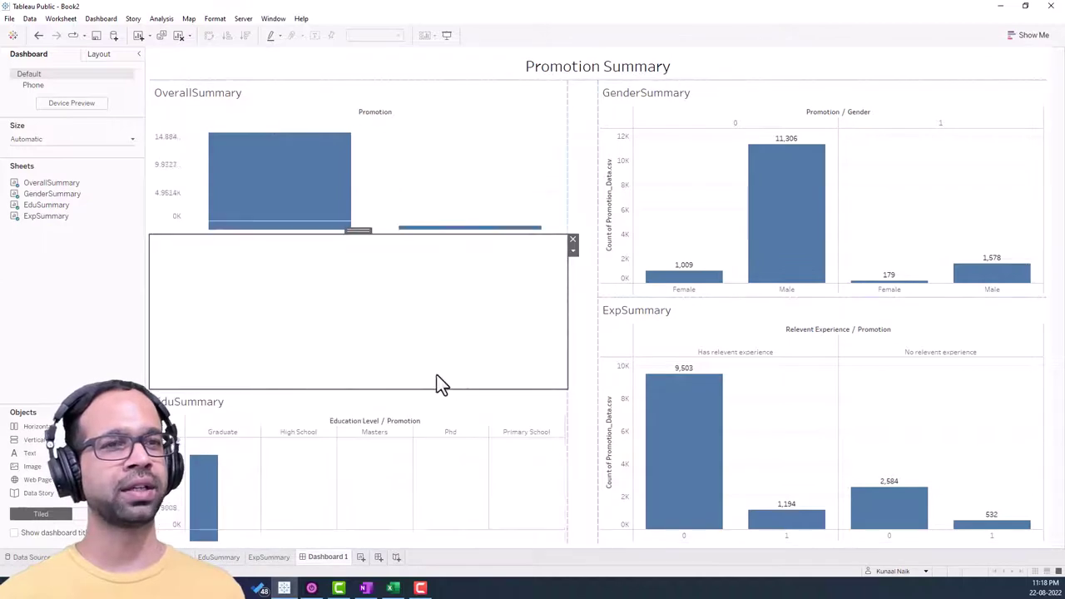
left_click_drag(430, 235, 438, 297)
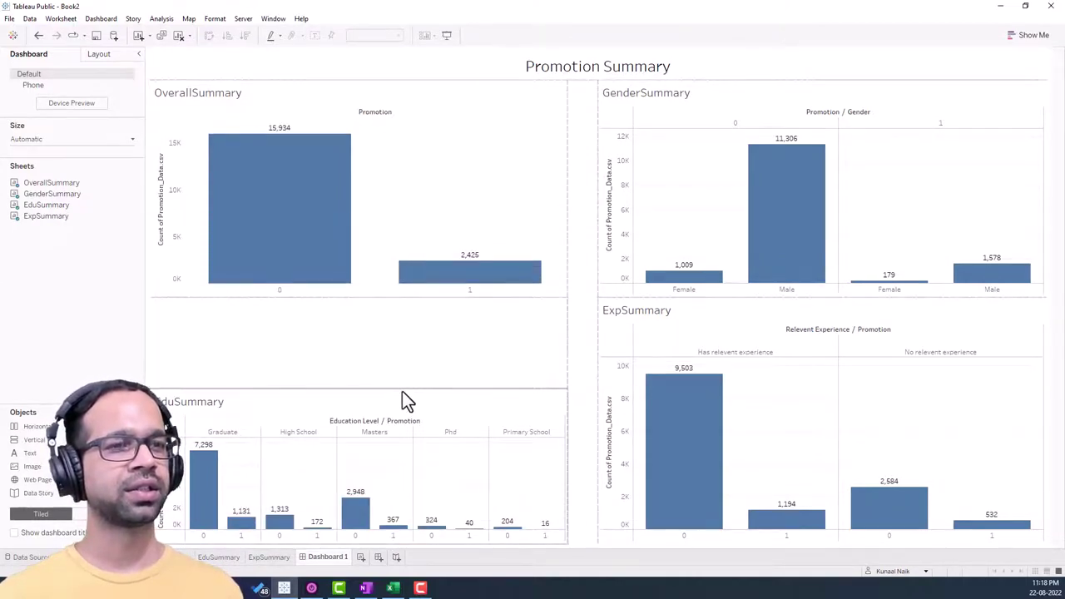
left_click(402, 388)
left_click_drag(402, 387, 412, 314)
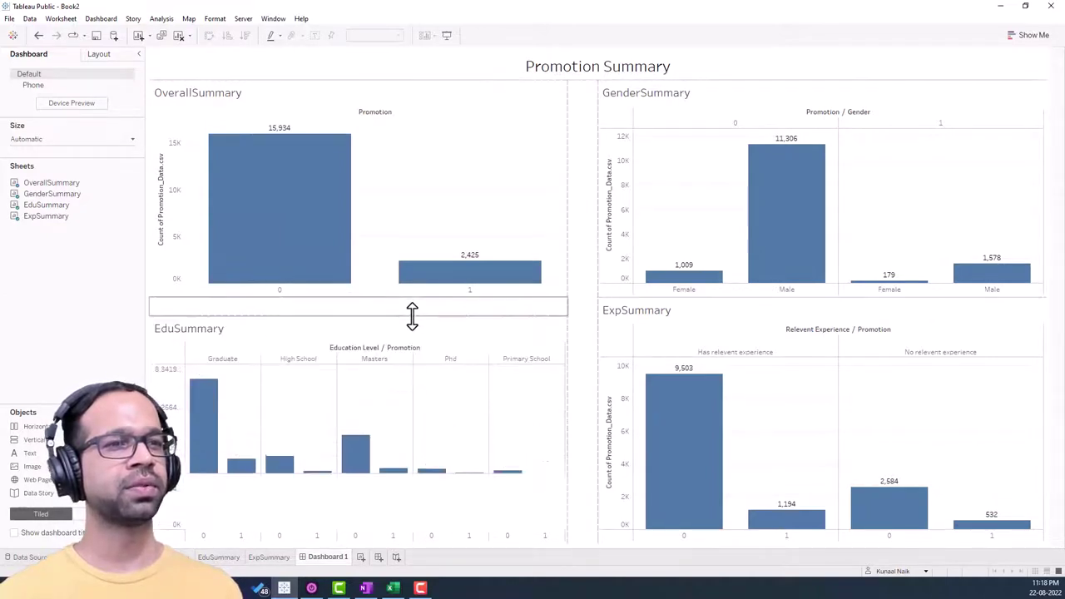
Step: Insert a blank object between GenderSummary and ExpSummary and reduce it to a thin horizontal gap matching the left column
mouse_move(100, 426)
left_mouse_down()
mouse_move(450, 366)
mouse_move(724, 291)
left_mouse_up()
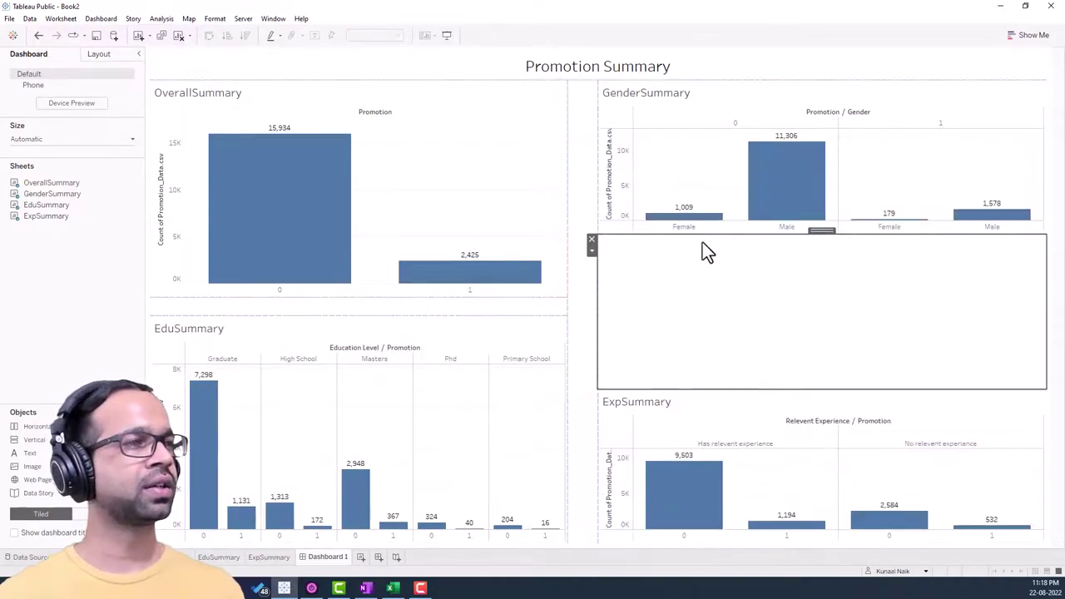
left_click_drag(699, 236, 689, 299)
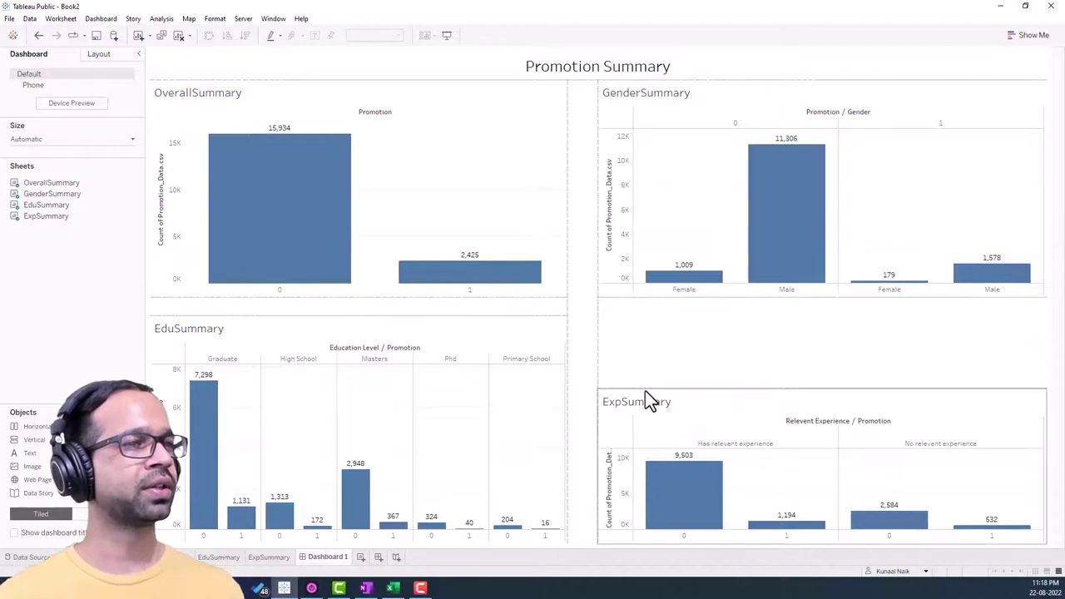
left_click(634, 379)
left_click_drag(634, 385, 636, 316)
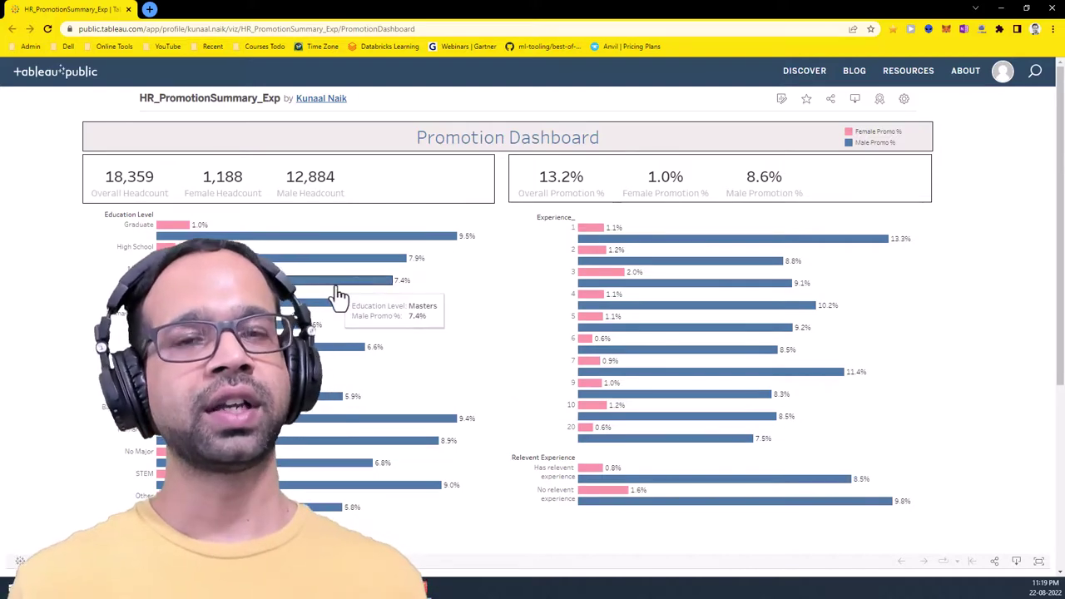
Step: Position the Chrome window with the published Promotion Dashboard beside the Tableau Public workbook to compare the two layouts
left_click_drag(352, 8, 739, 40)
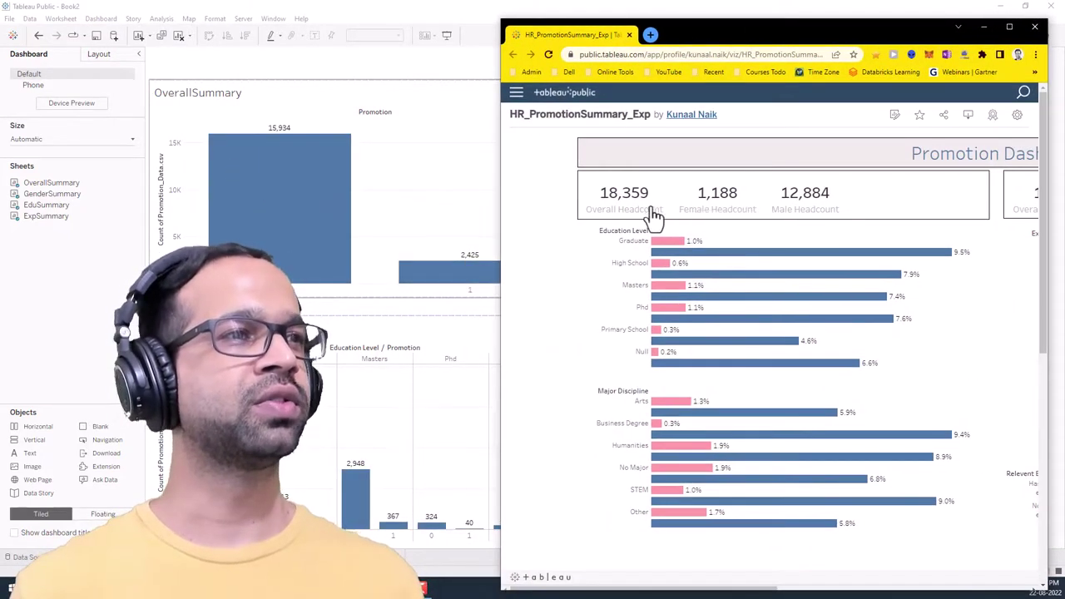
left_click_drag(764, 38, 671, 58)
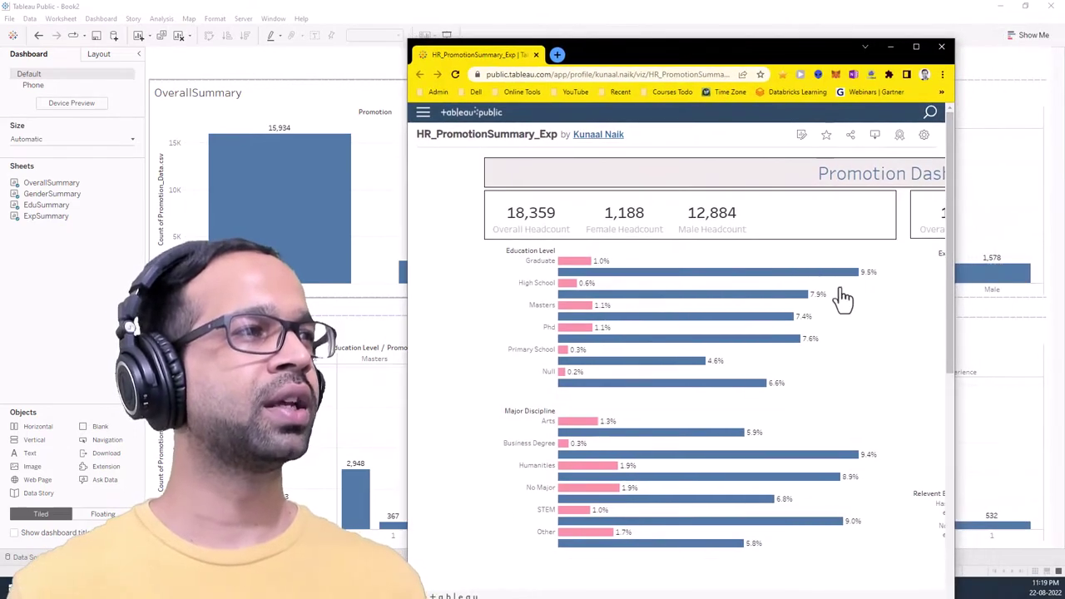
double_click(681, 54)
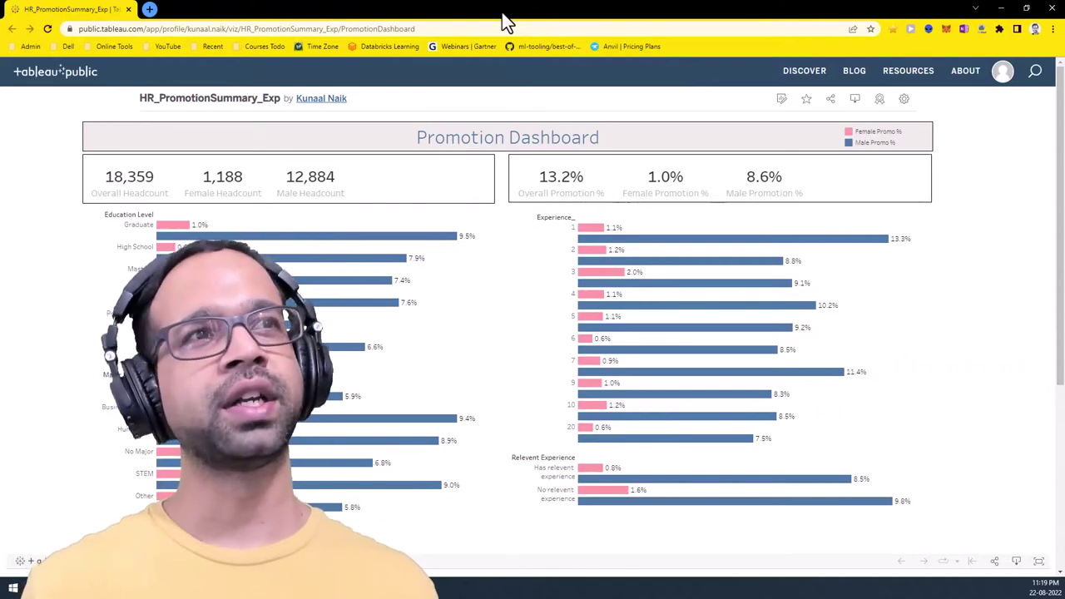
left_click_drag(507, 23, 793, 47)
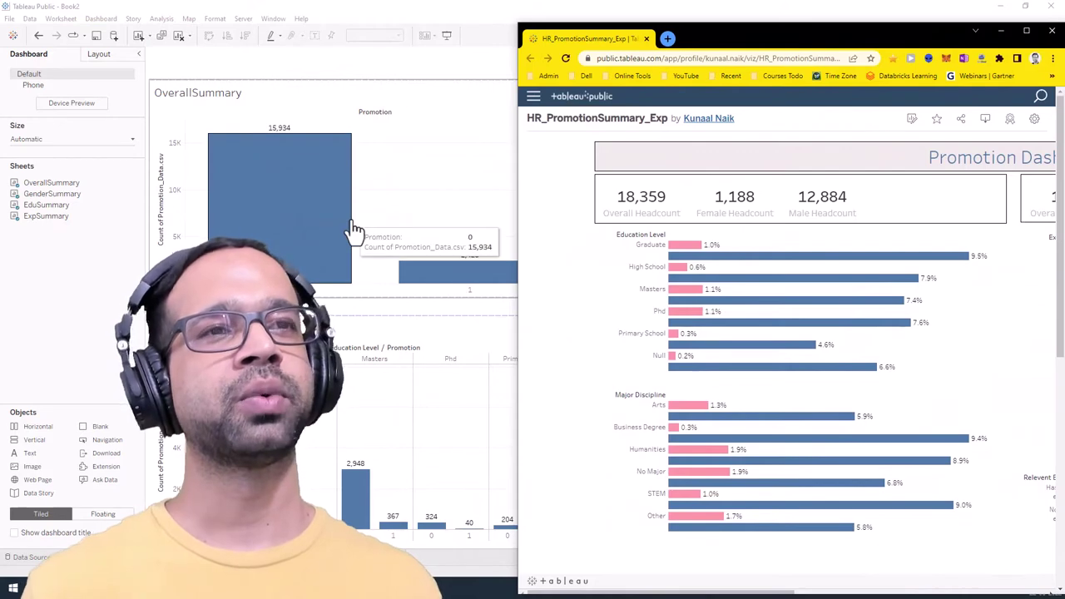